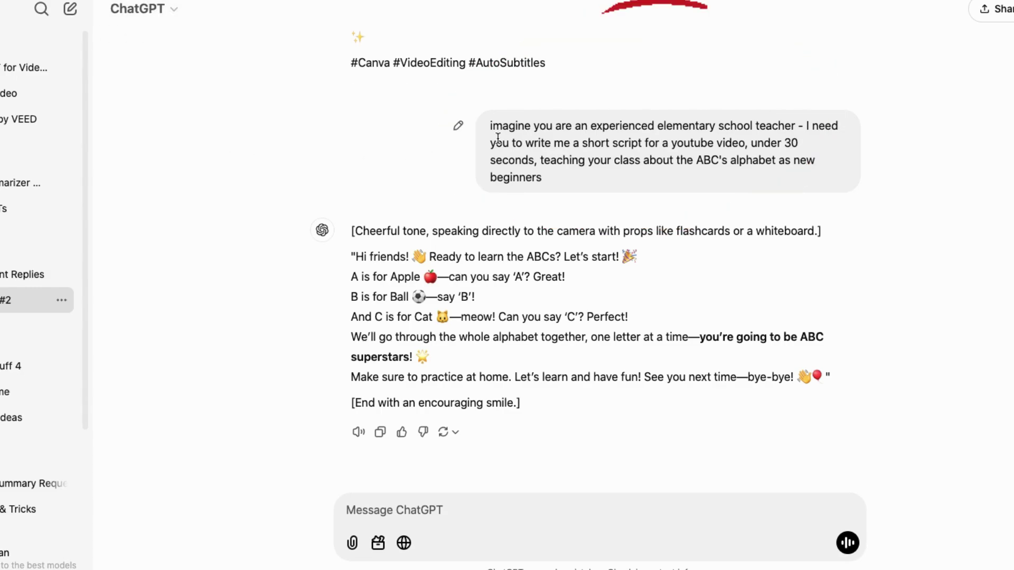
Review the elementary school teacher prompt and the generated ABC video script in ChatGPT
{"action": "left_click_drag", "start_coordinate": [490, 125], "coordinate": [720, 127]}
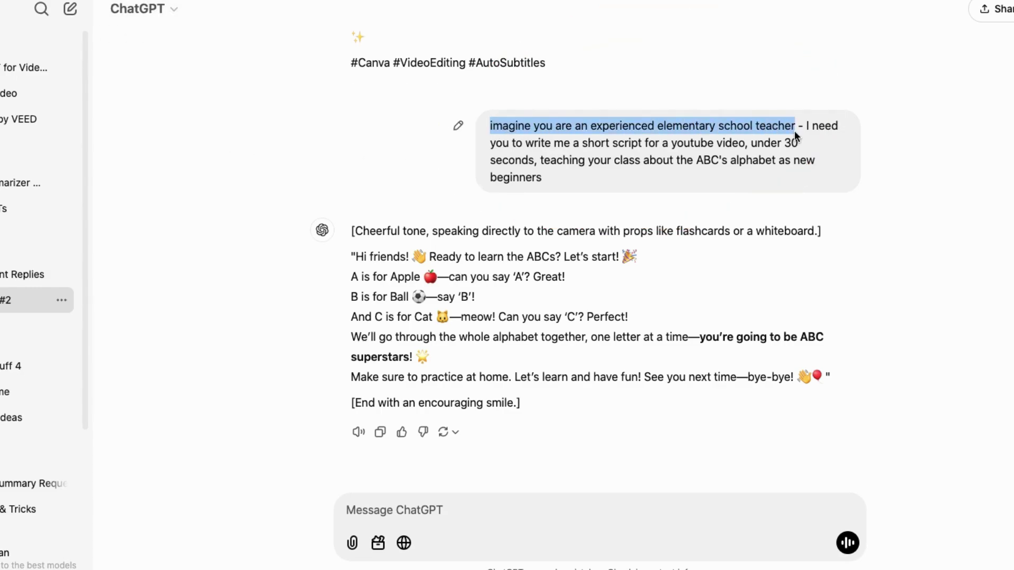
{"action": "left_click", "coordinate": [647, 190]}
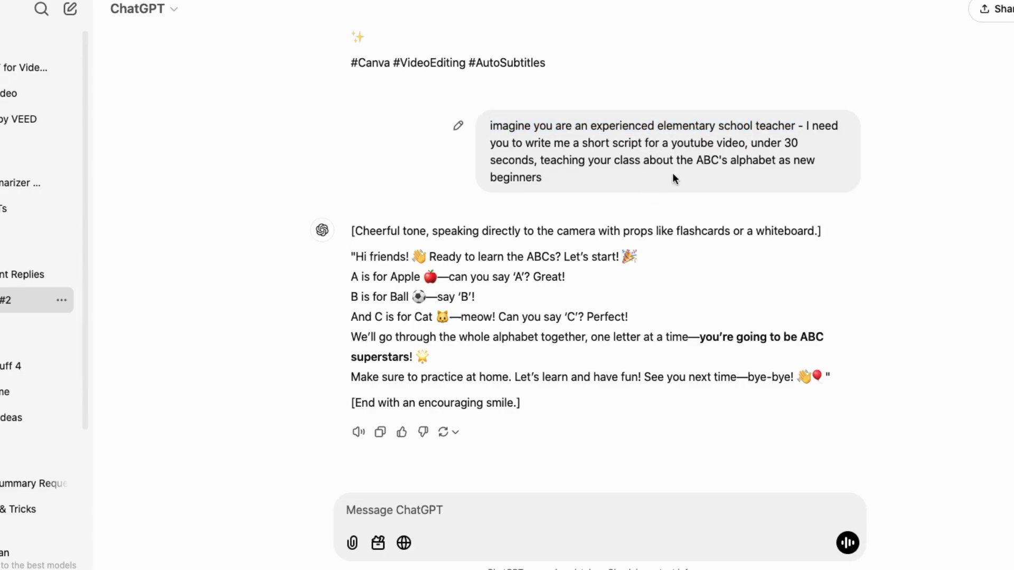
{"action": "left_click_drag", "start_coordinate": [643, 160], "coordinate": [757, 160]}
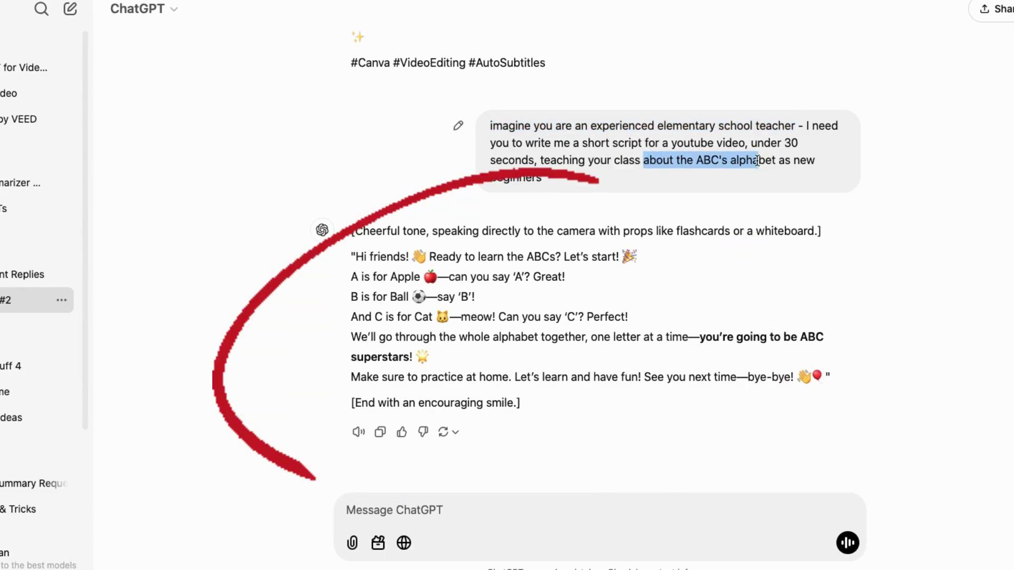
{"action": "left_click", "coordinate": [707, 158]}
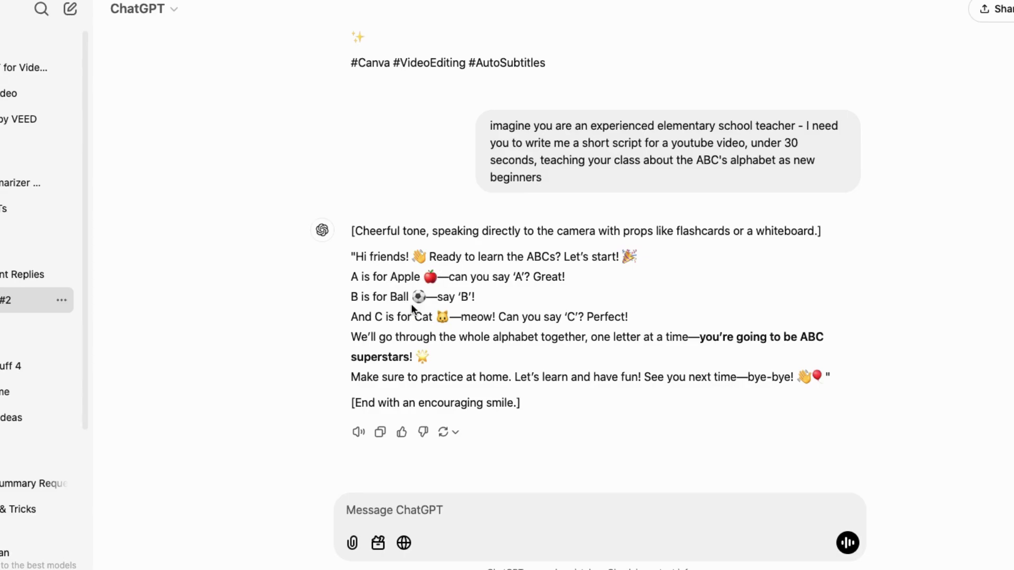
{"action": "left_click_drag", "start_coordinate": [1, 210], "coordinate": [1, 237]}
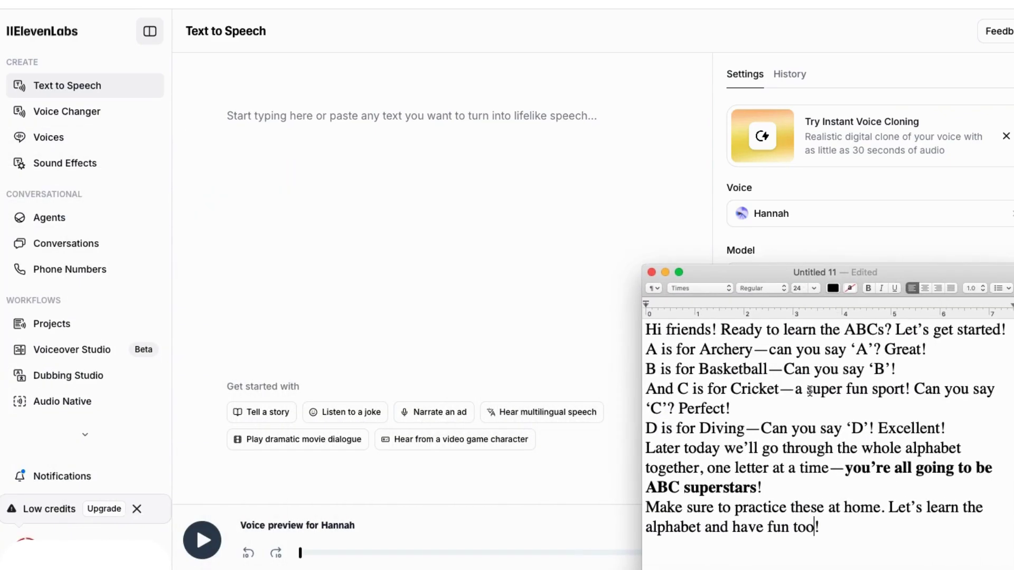
Copy the edited ABC sports script from the Untitled 11 document into the ElevenLabs Text to Speech editor
{"action": "left_click_drag", "start_coordinate": [826, 537], "coordinate": [620, 328]}
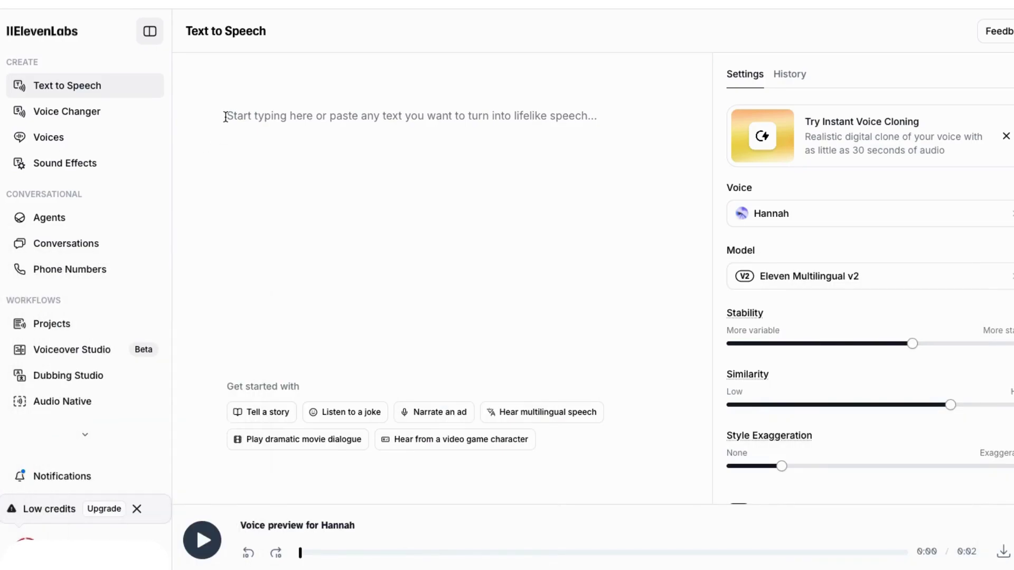
{"action": "type", "text": "Hi friends! Ready to learn the ABCs? Let’s get started! A is for Archery—can you say ‘A’? Great! B is for Basketball—Can you say ‘B’! And C is for Cricket—a super fun sport! Can you say ‘C’? Perfect! D is for Diving—Can you say ‘D’! Excellent! Later today we’ll go through the whole alphabet together, one letter at a time—you’re all going to be ABC superstars! Make sure to practice these at home. Let’s learn the alphabet and have fun too!"}
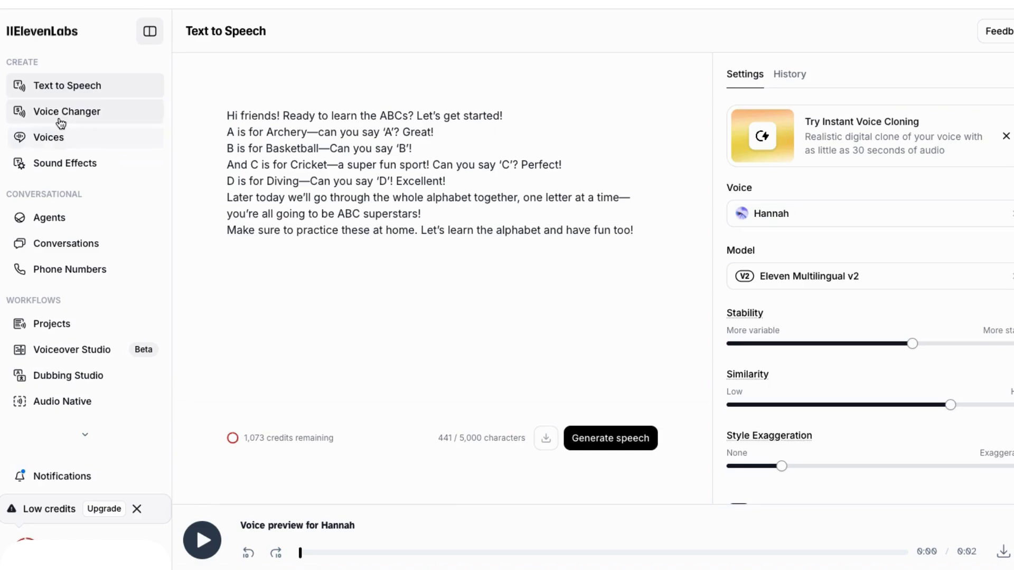
Browse the My voices list, and generate speech from the ABC script with the Hannah voice
{"action": "left_click", "coordinate": [48, 138]}
{"action": "scroll", "coordinate": [254, 274], "scroll_direction": "down", "scroll_amount": 10}
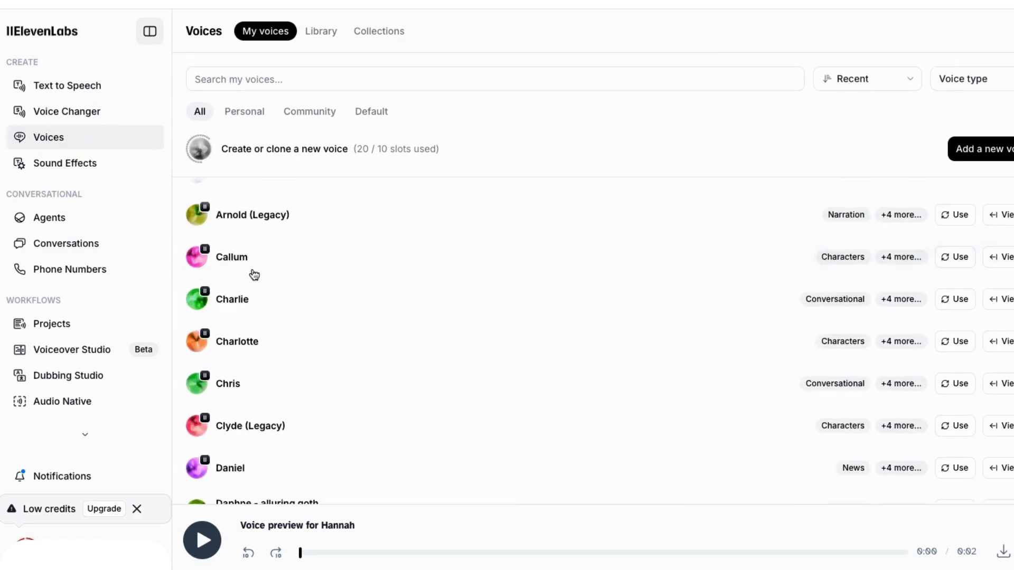
{"action": "scroll", "coordinate": [254, 275], "scroll_direction": "down", "scroll_amount": 5}
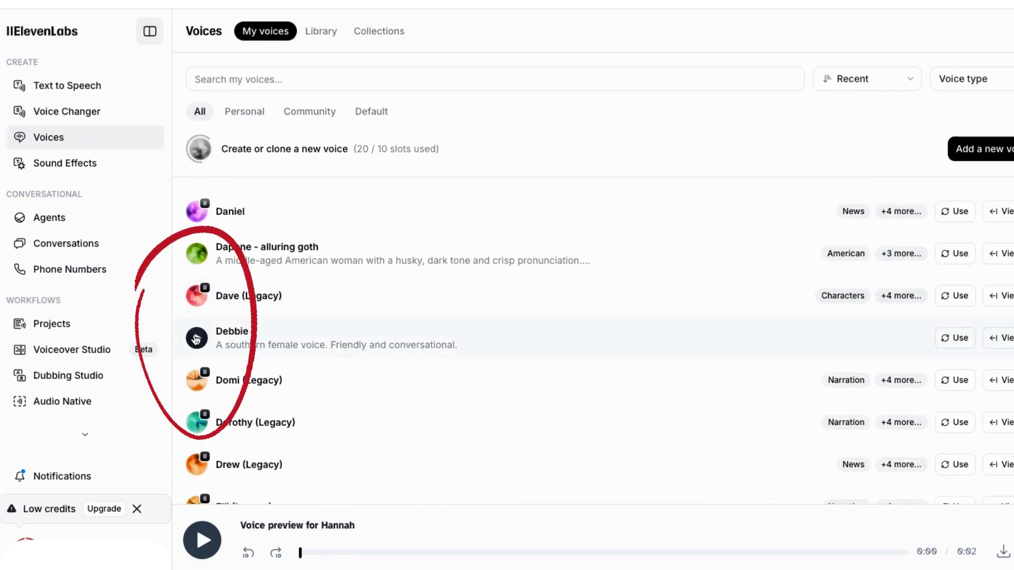
{"action": "left_click", "coordinate": [67, 85]}
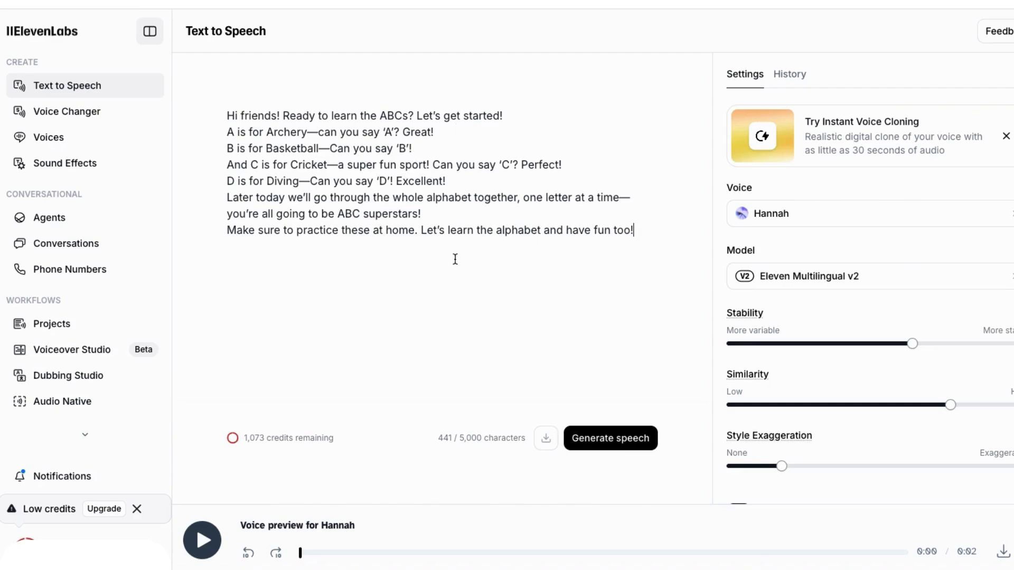
{"action": "left_click", "coordinate": [607, 438]}
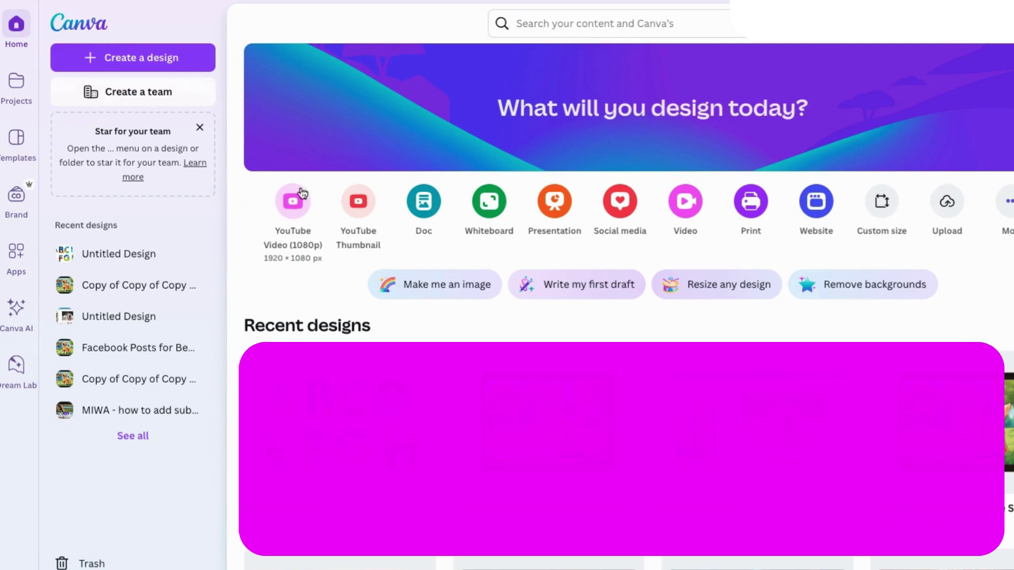
In Canva, create a YouTube Video (1080p) design and add five more blank pages to its timeline
{"action": "left_click", "coordinate": [685, 202]}
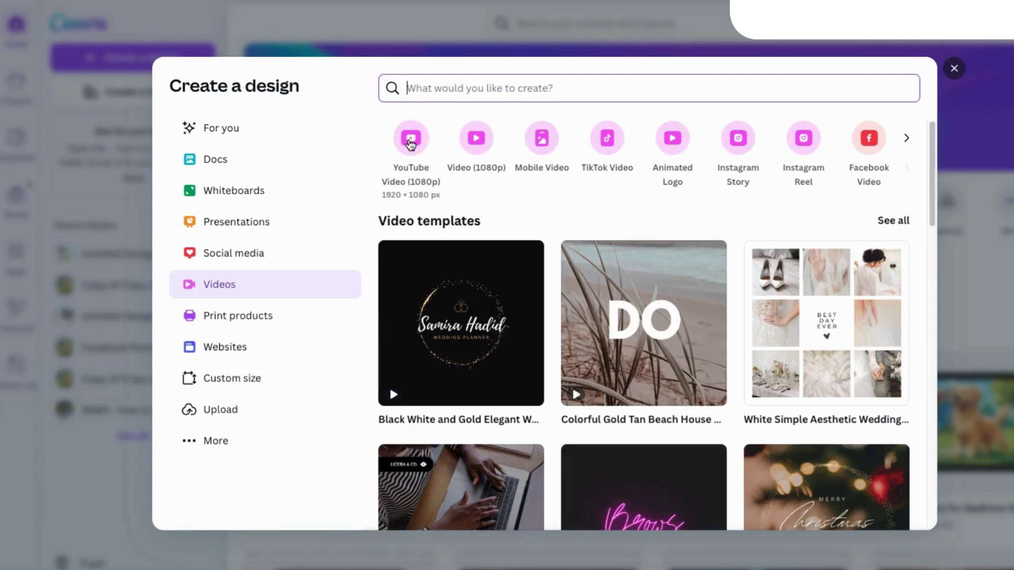
{"action": "left_click", "coordinate": [411, 141]}
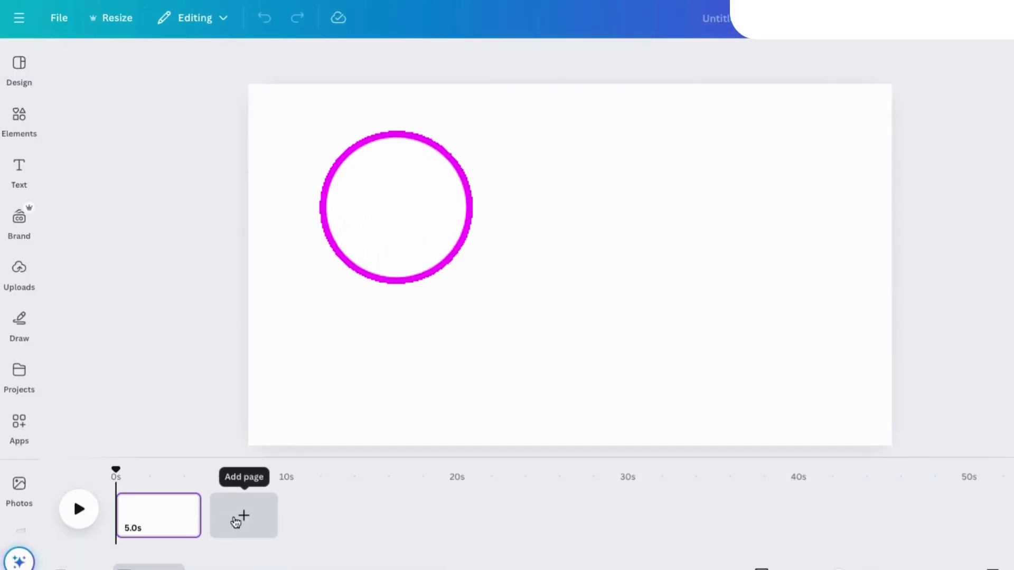
{"action": "left_click", "coordinate": [241, 519]}
{"action": "left_click", "coordinate": [302, 518]}
{"action": "left_click", "coordinate": [421, 519]}
{"action": "left_click", "coordinate": [500, 518]}
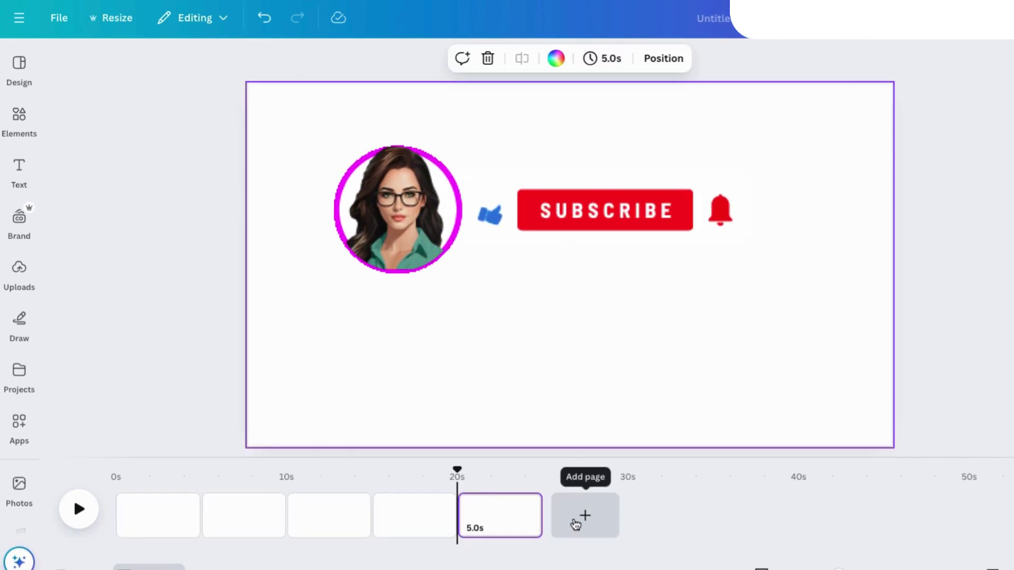
{"action": "left_click", "coordinate": [577, 518]}
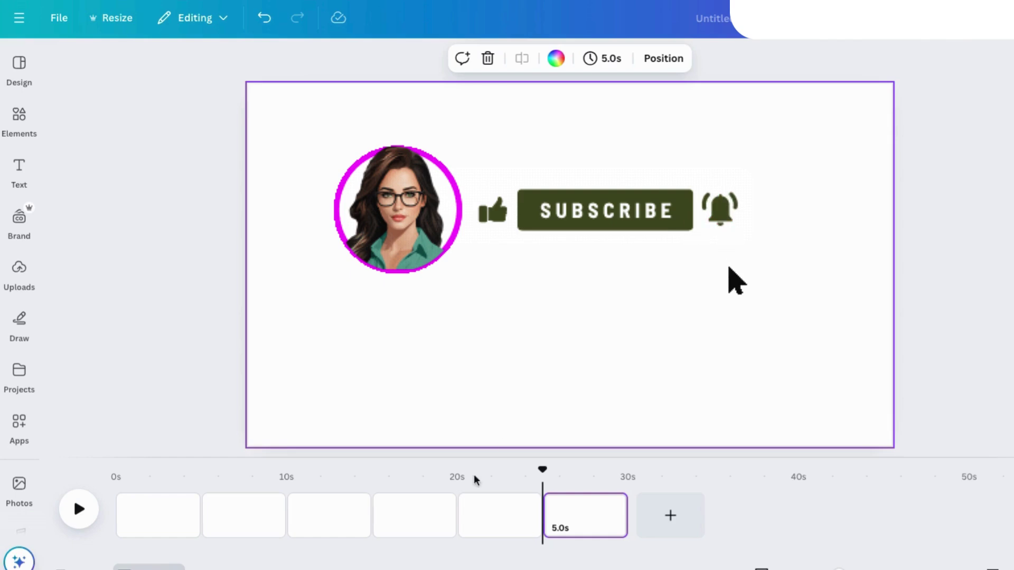
Add the uploaded 0:34 ElevenLabs audio from the start of the timeline and extend the last page to 18.3 s to cover it
{"action": "left_click_drag", "start_coordinate": [543, 470], "coordinate": [116, 470]}
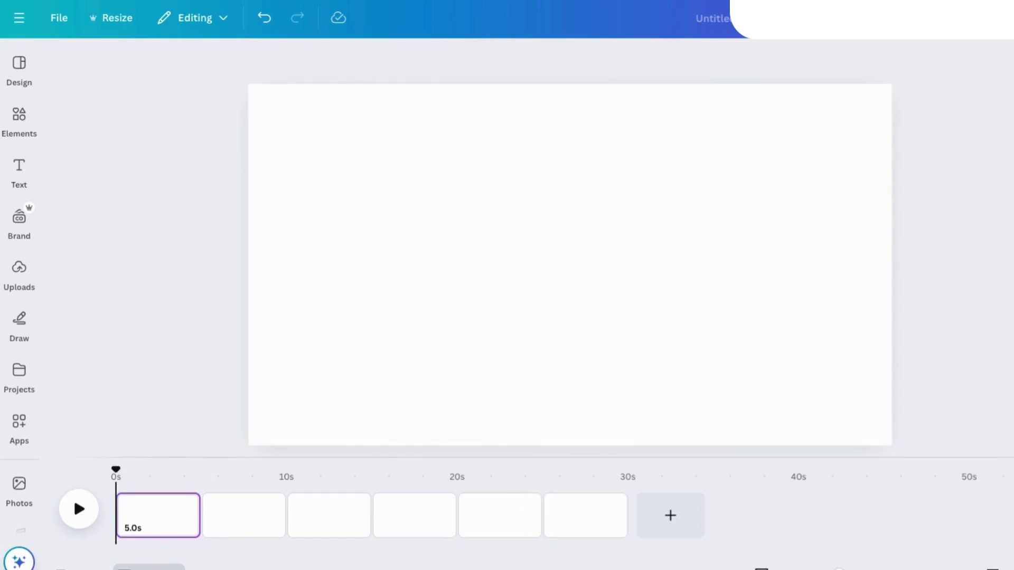
{"action": "left_click_drag", "start_coordinate": [409, 218], "coordinate": [413, 216]}
{"action": "left_click", "coordinate": [19, 279]}
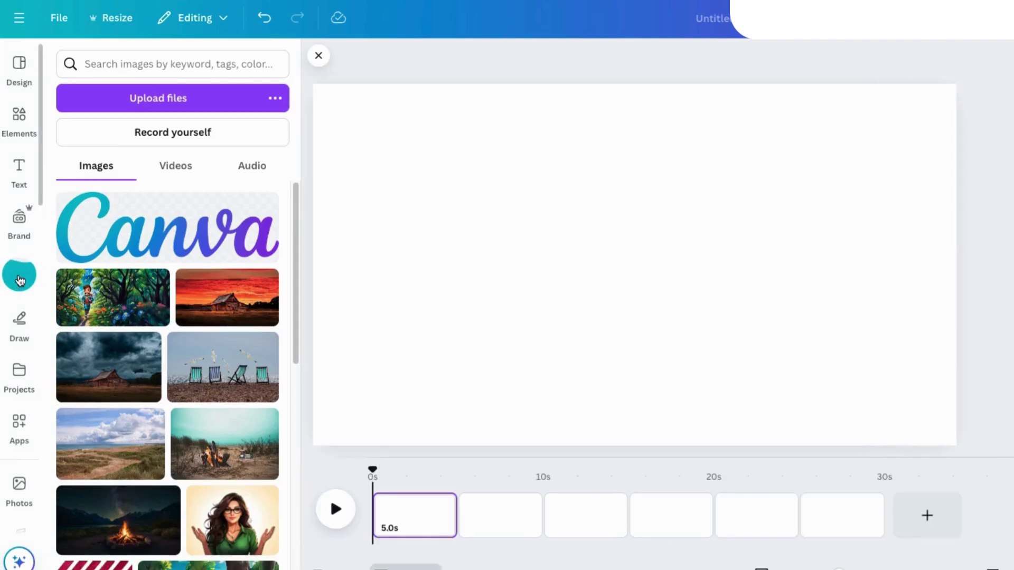
{"action": "left_click", "coordinate": [270, 169]}
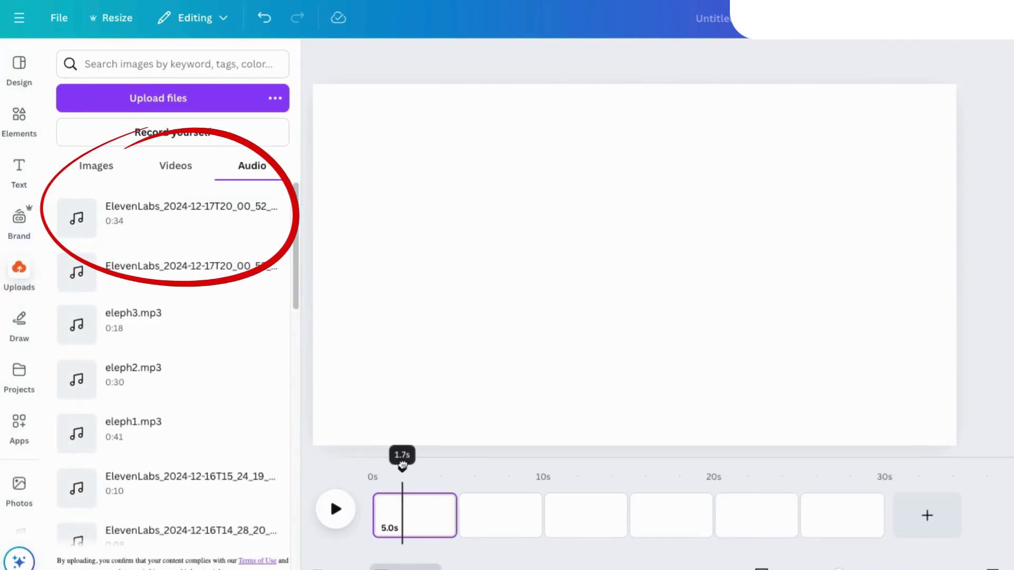
{"action": "left_click", "coordinate": [140, 216]}
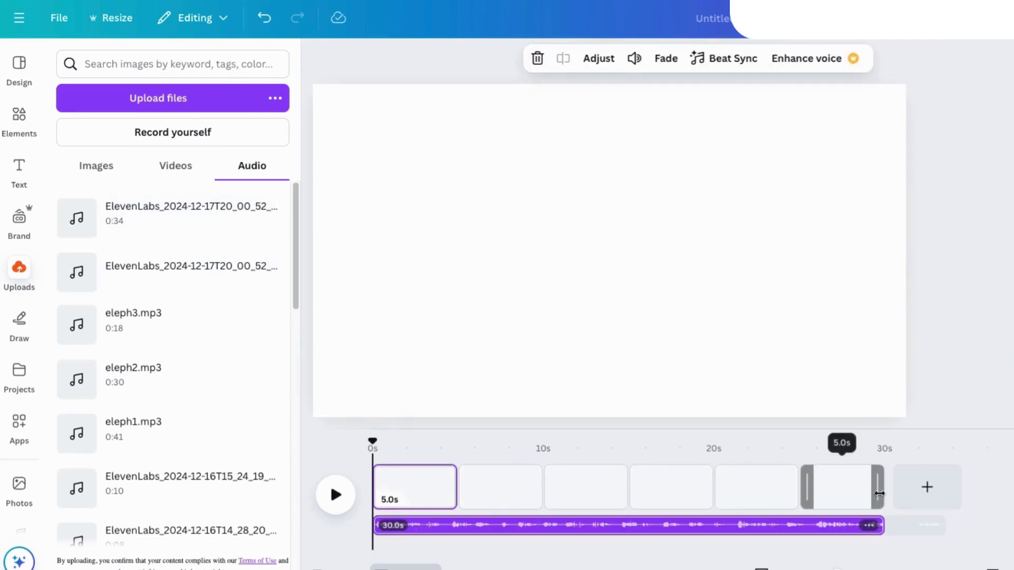
{"action": "left_click_drag", "start_coordinate": [878, 492], "coordinate": [1011, 488]}
{"action": "left_click_drag", "start_coordinate": [615, 559], "coordinate": [536, 558]}
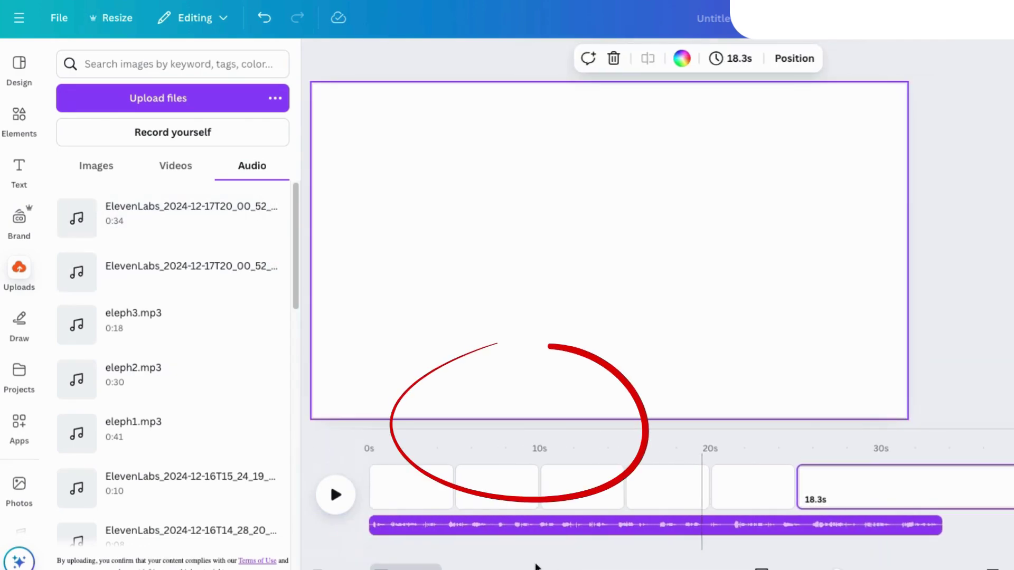
Raise the volume of the voiceover track to about 164
{"action": "right_click", "coordinate": [468, 526]}
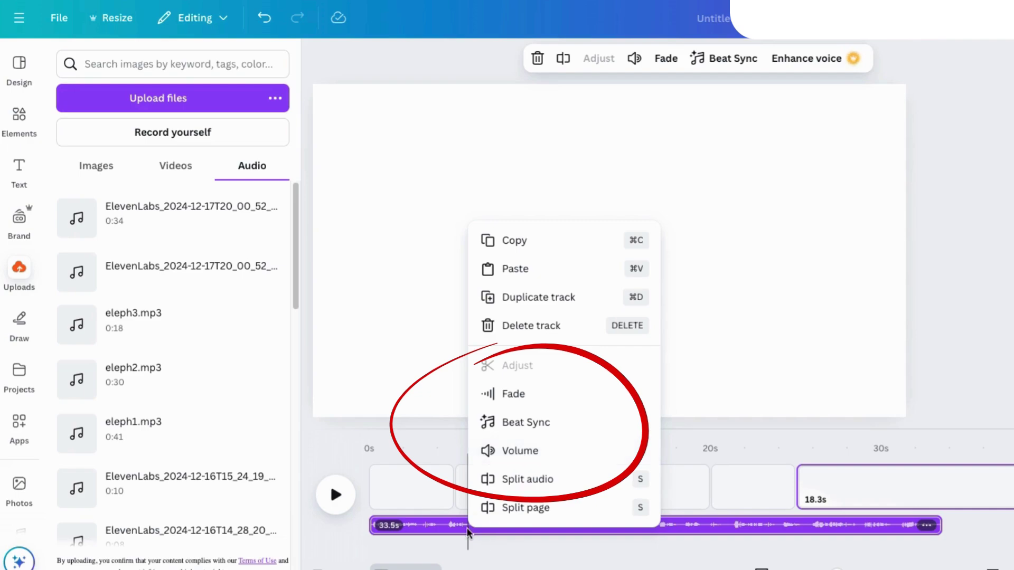
{"action": "left_click", "coordinate": [518, 453]}
{"action": "left_click_drag", "start_coordinate": [570, 140], "coordinate": [601, 144]}
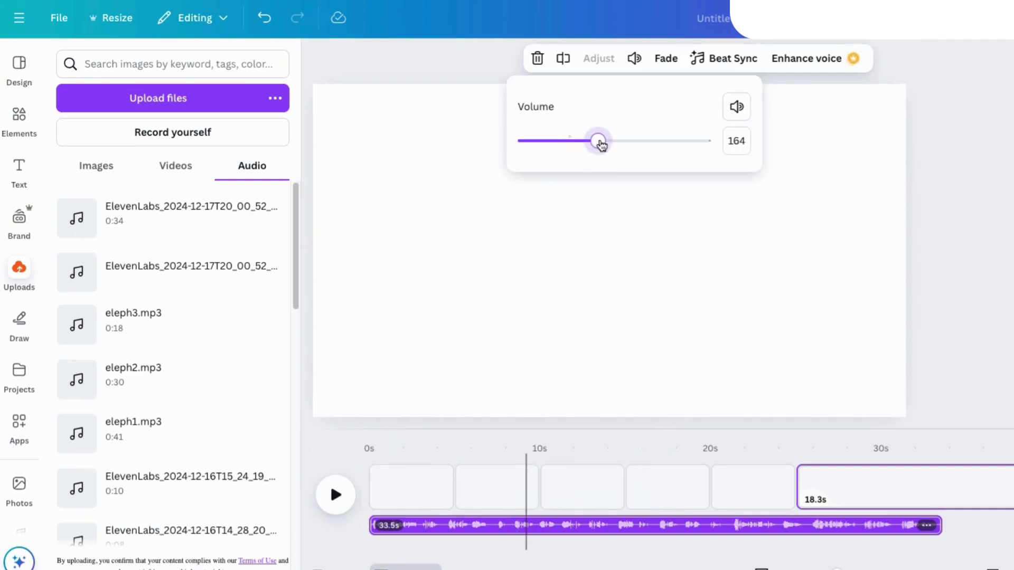
{"action": "left_click", "coordinate": [338, 450]}
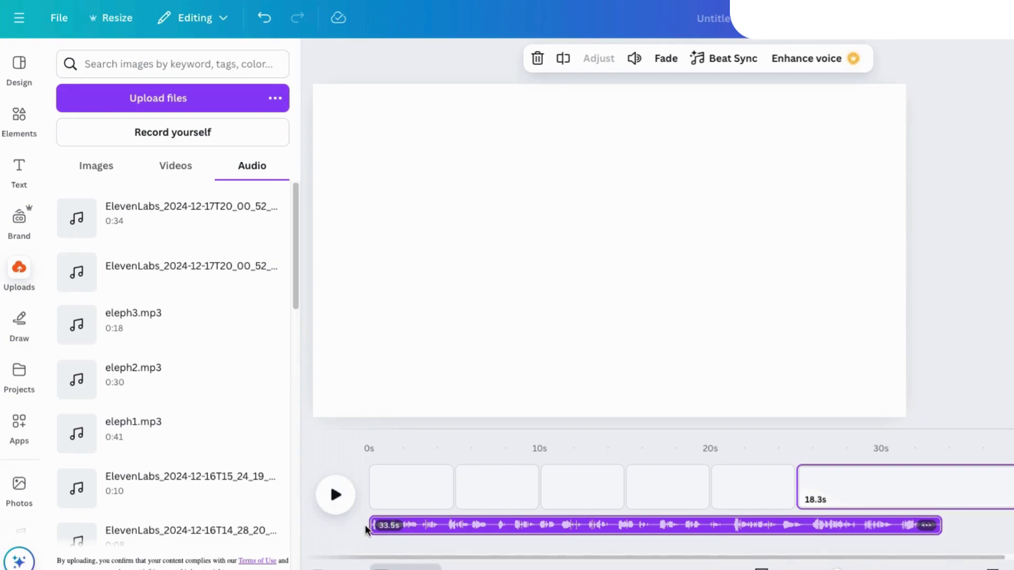
Play the voiceover's opening and try splitting the audio at about 6 s, undoing the split
{"action": "left_click", "coordinate": [379, 478]}
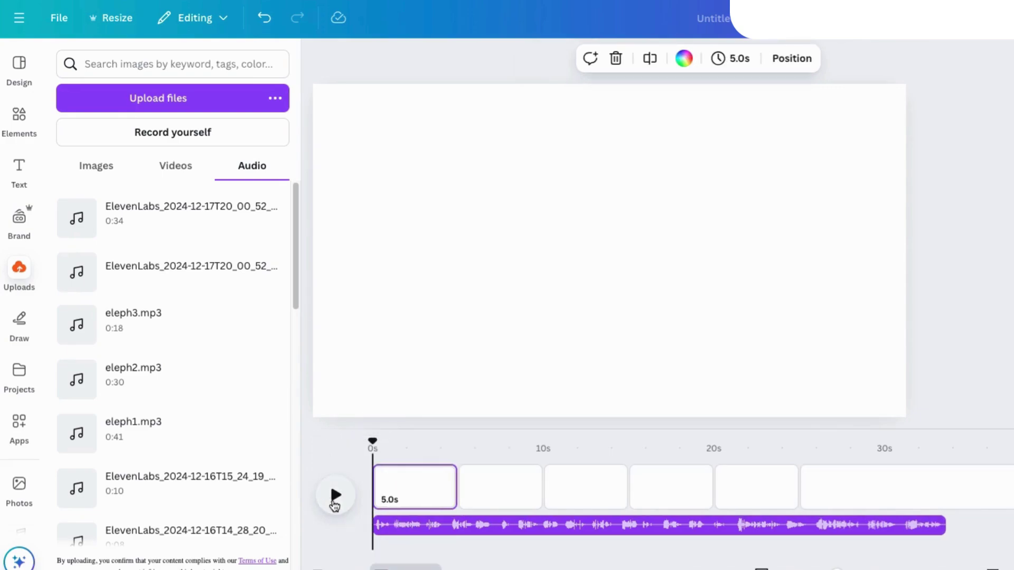
{"action": "left_click", "coordinate": [335, 497]}
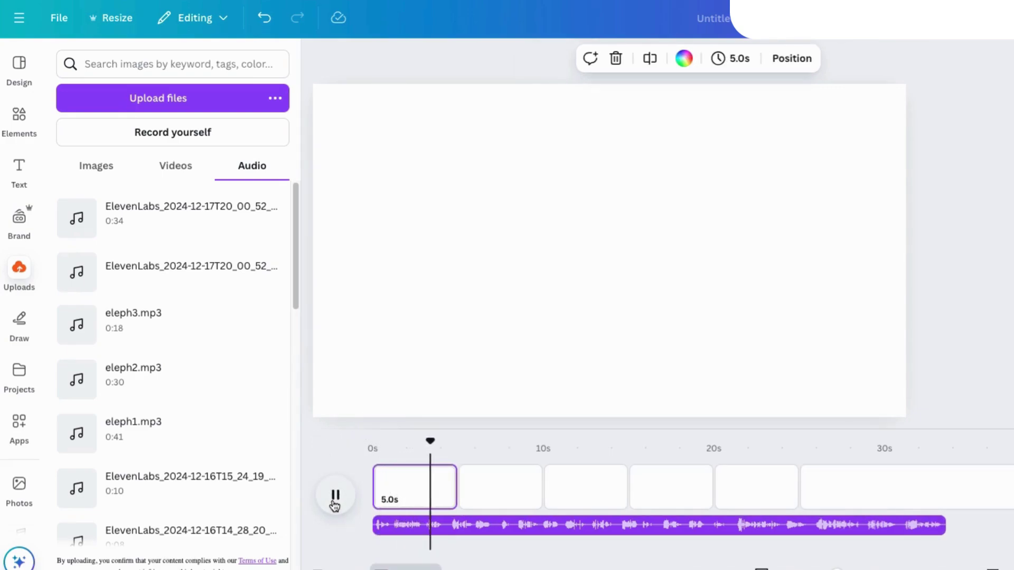
{"action": "left_click", "coordinate": [335, 502]}
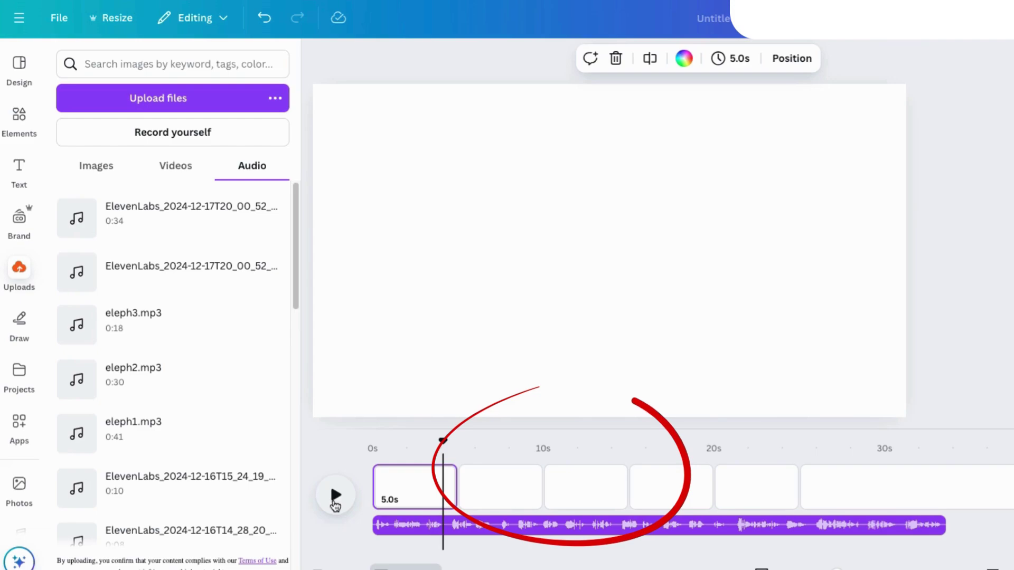
{"action": "right_click", "coordinate": [445, 524]}
{"action": "left_click", "coordinate": [502, 481]}
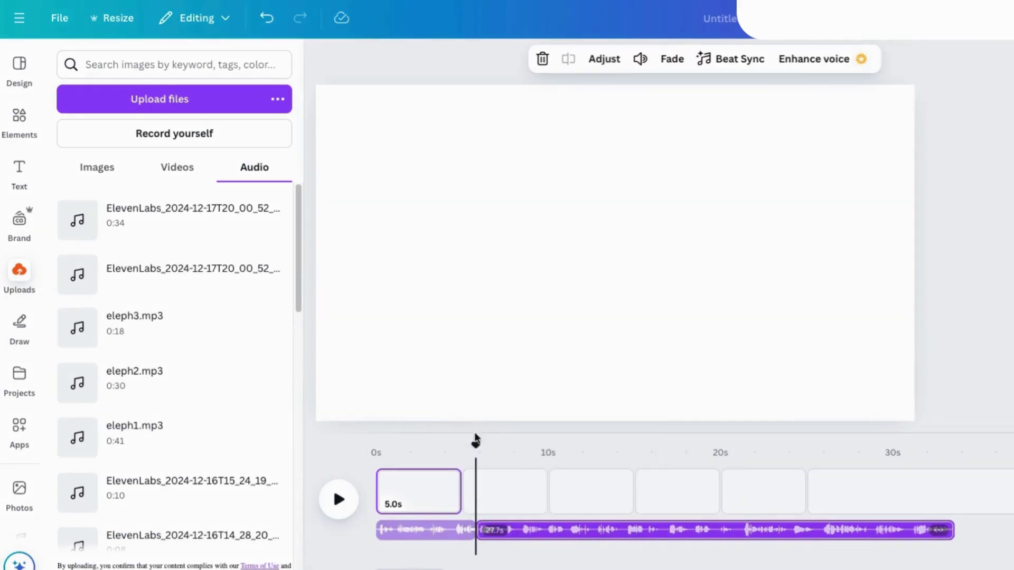
{"action": "left_click", "coordinate": [266, 18]}
Split the voiceover at about 4.3 s and move the remaining part to start at about 5.6 s, under the second page
{"action": "left_click_drag", "start_coordinate": [475, 445], "coordinate": [387, 453]}
{"action": "left_click", "coordinate": [339, 499]}
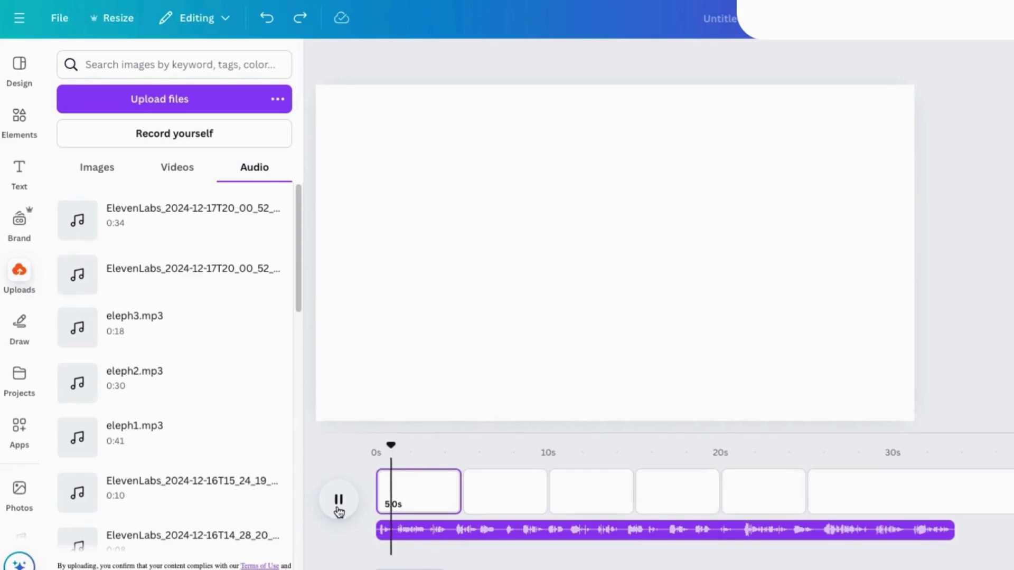
{"action": "left_click", "coordinate": [338, 499]}
{"action": "right_click", "coordinate": [453, 534]}
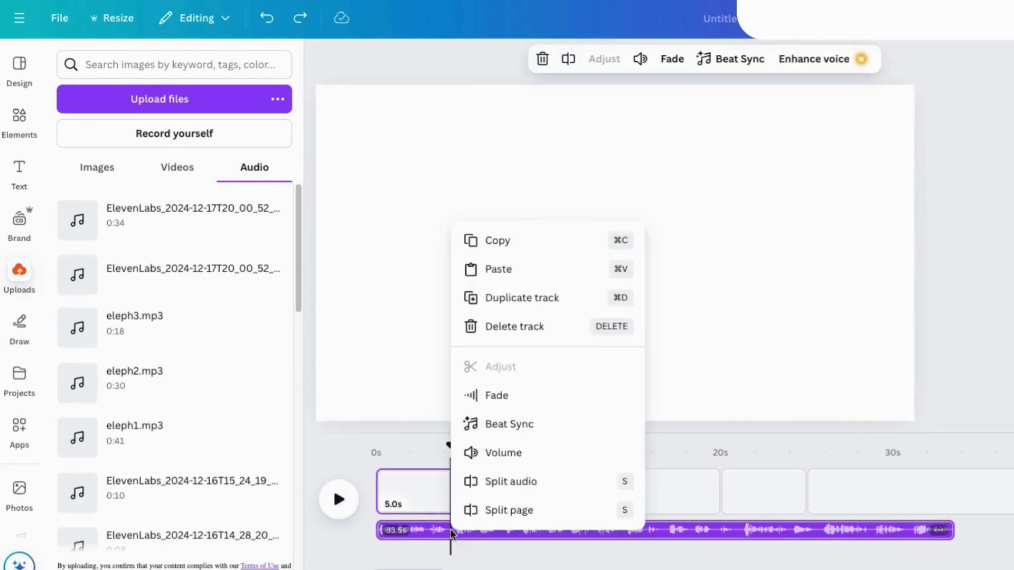
{"action": "left_click", "coordinate": [501, 481]}
{"action": "left_click_drag", "start_coordinate": [484, 534], "coordinate": [508, 533]}
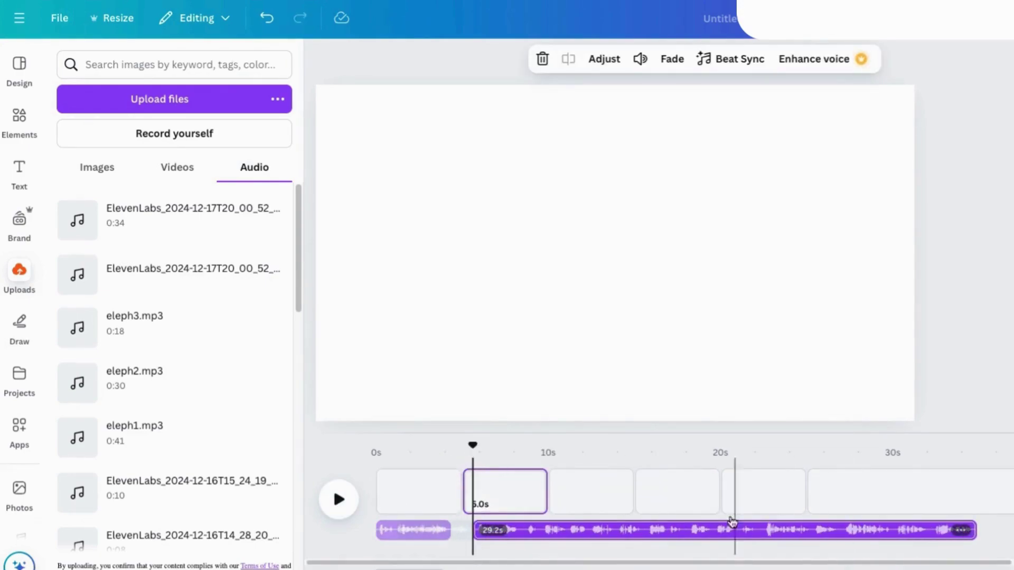
Try to split the second voiceover part at about 8.5 s, shorten the second page slightly and move the remaining audio under the third page
{"action": "left_click", "coordinate": [339, 499]}
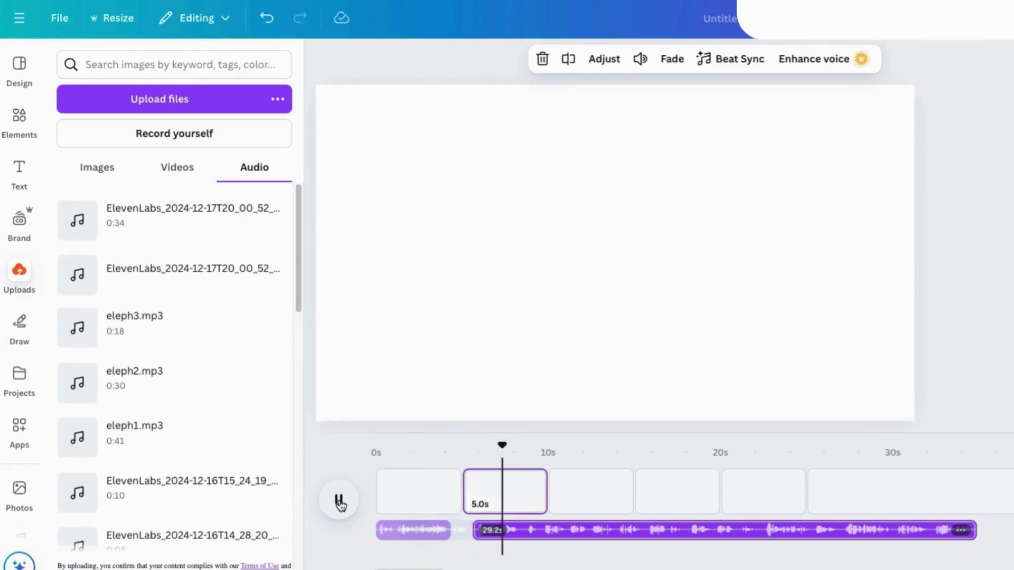
{"action": "right_click", "coordinate": [528, 540]}
{"action": "left_click", "coordinate": [567, 484]}
{"action": "left_click_drag", "start_coordinate": [544, 492], "coordinate": [534, 493]}
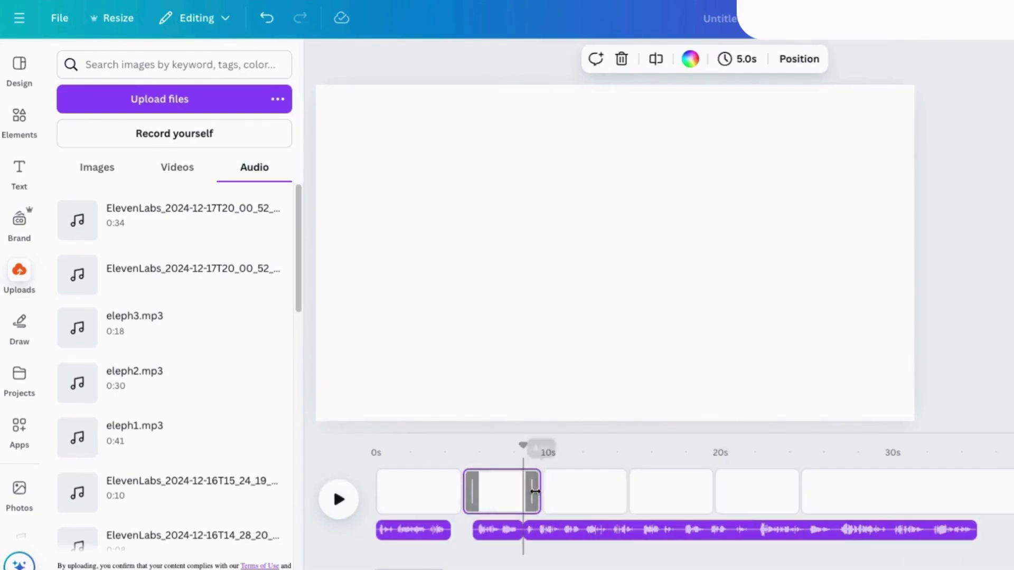
{"action": "left_click_drag", "start_coordinate": [569, 532], "coordinate": [598, 532]}
{"action": "left_click", "coordinate": [340, 507]}
{"action": "left_click", "coordinate": [340, 507]}
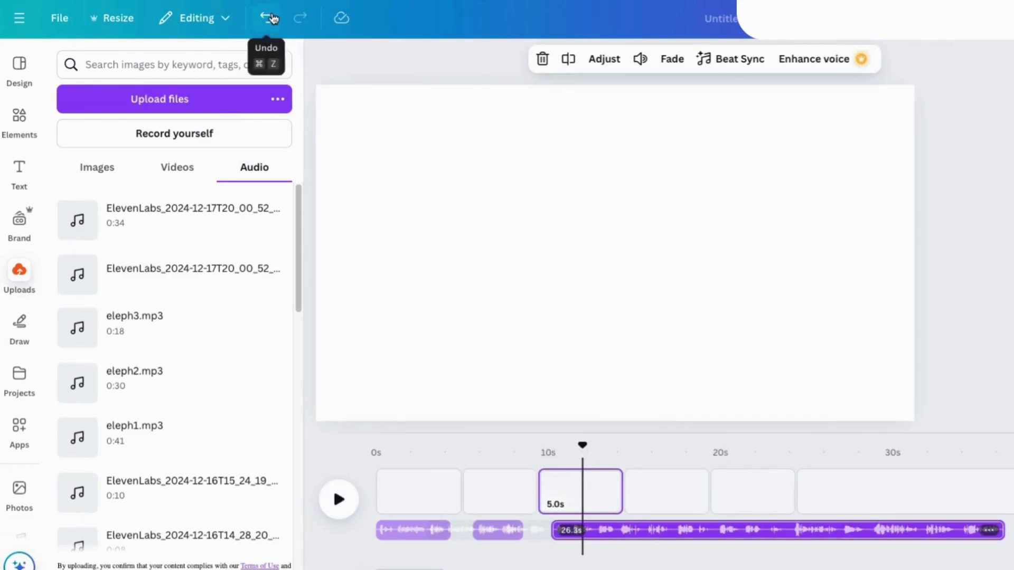
Undo the last audio move, the second page's trim and the audio split
{"action": "left_click", "coordinate": [268, 18]}
{"action": "left_click", "coordinate": [267, 18]}
{"action": "left_click", "coordinate": [268, 18]}
Replay the second voiceover part, split it at about 9.5 s and move the remaining audio to about 10.5 s, under the third page
{"action": "left_click_drag", "start_coordinate": [581, 457], "coordinate": [494, 474]}
{"action": "left_click", "coordinate": [335, 499]}
{"action": "left_click", "coordinate": [335, 499]}
{"action": "right_click", "coordinate": [539, 532]}
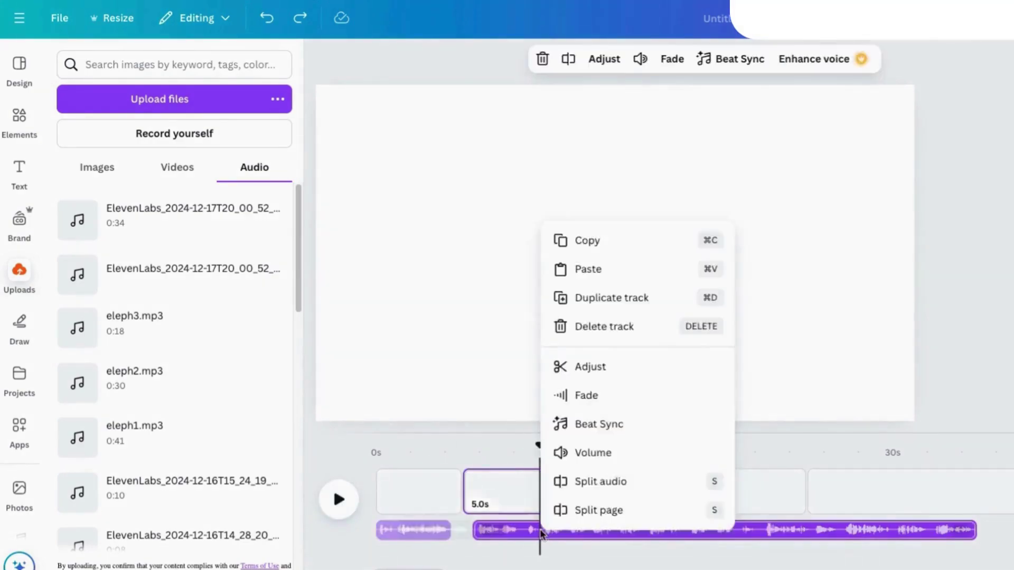
{"action": "left_click", "coordinate": [589, 481]}
{"action": "left_click_drag", "start_coordinate": [571, 531], "coordinate": [588, 531]}
Split the third voiceover part at about 13.4 s and move the remaining audio to start at 15.0 s, under the fourth page
{"action": "left_click", "coordinate": [333, 499]}
{"action": "left_click", "coordinate": [333, 499]}
{"action": "left_click_drag", "start_coordinate": [625, 447], "coordinate": [606, 446]}
{"action": "right_click", "coordinate": [607, 531]}
{"action": "left_click", "coordinate": [655, 482]}
{"action": "left_click_drag", "start_coordinate": [636, 531], "coordinate": [665, 532]}
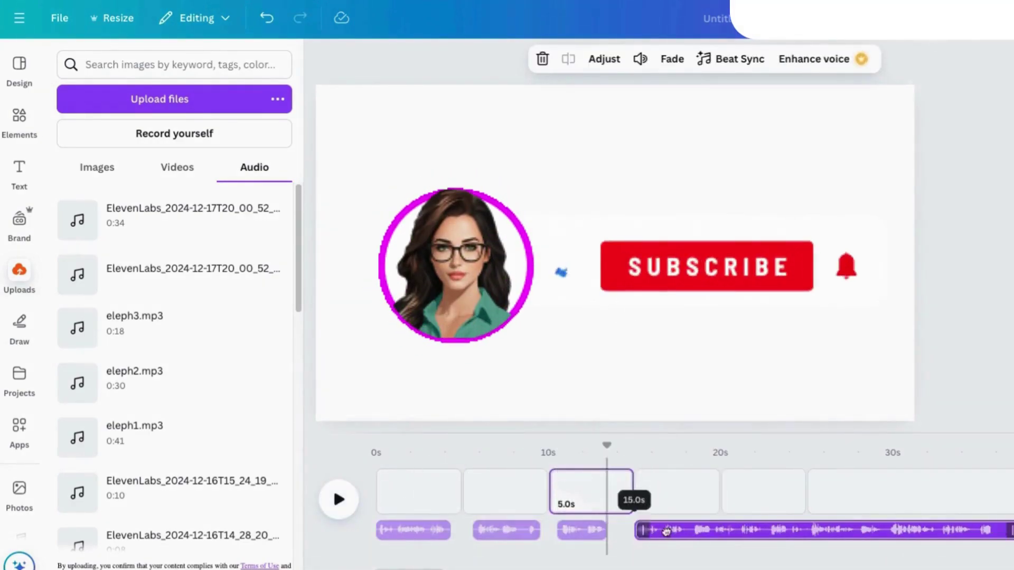
Shorten the third page by about 1 s and move the remaining audio earlier, just inside the start of the fourth page
{"action": "left_click_drag", "start_coordinate": [632, 492], "coordinate": [613, 494]}
{"action": "left_click_drag", "start_coordinate": [655, 531], "coordinate": [646, 531]}
Split the fourth voiceover part at about 20 s and shift the remaining audio under the fifth page, lengthening the fourth page to fit
{"action": "left_click", "coordinate": [339, 502]}
{"action": "left_click", "coordinate": [342, 513]}
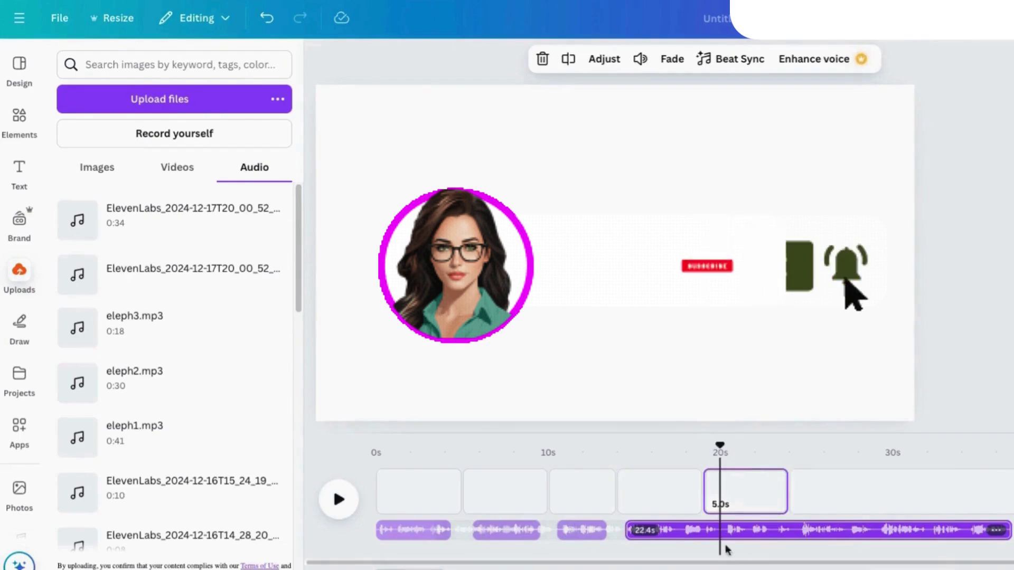
{"action": "right_click", "coordinate": [721, 531]}
{"action": "left_click", "coordinate": [770, 482]}
{"action": "left_click_drag", "start_coordinate": [697, 492], "coordinate": [724, 497]}
{"action": "left_click_drag", "start_coordinate": [750, 531], "coordinate": [769, 531]}
Split the fifth voiceover part at about 25.5 s, moving the remaining audio under the sixth page and extending the fifth page to 5.4 s
{"action": "left_click", "coordinate": [339, 503]}
{"action": "left_click", "coordinate": [339, 503]}
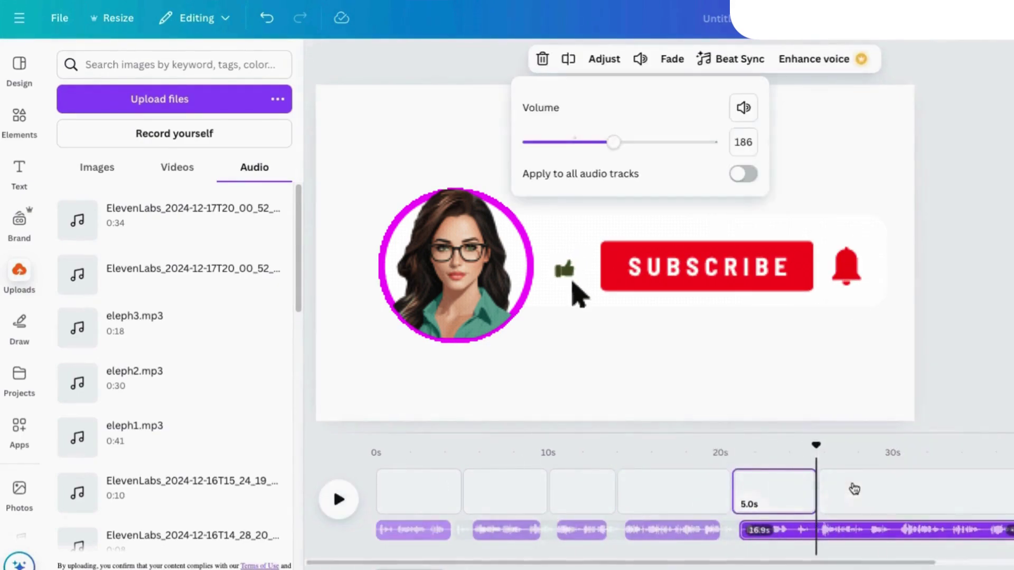
{"action": "left_click_drag", "start_coordinate": [816, 448], "coordinate": [813, 448]}
{"action": "right_click", "coordinate": [815, 530]}
{"action": "left_click", "coordinate": [863, 482]}
{"action": "left_click_drag", "start_coordinate": [844, 527], "coordinate": [862, 527]}
{"action": "left_click_drag", "start_coordinate": [815, 502], "coordinate": [821, 502]}
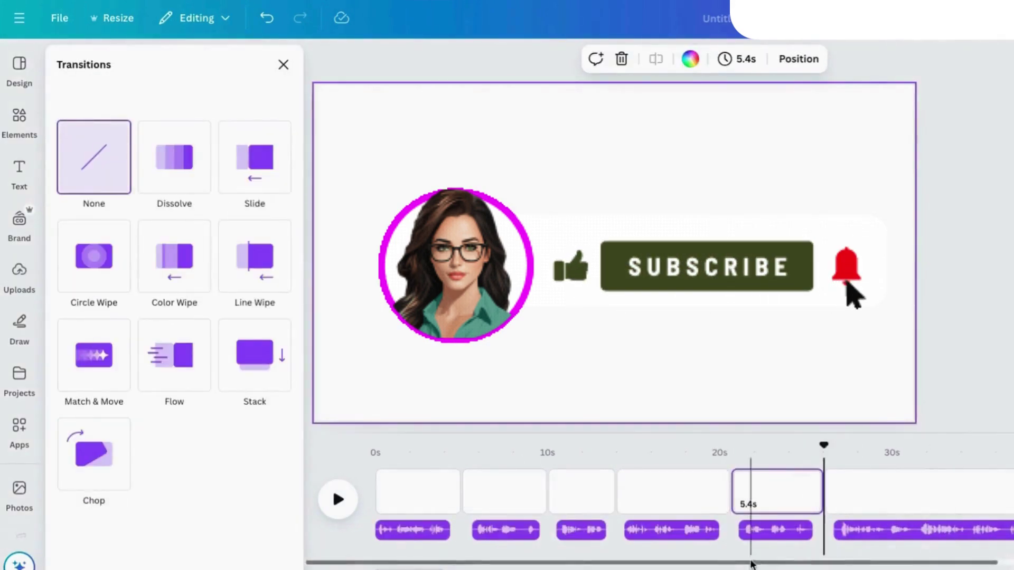
Split the sixth voiceover part at about 31.3 s and the page at about 31.9 s, with the remaining audio under the new seventh page
{"action": "left_click_drag", "start_coordinate": [750, 561], "coordinate": [855, 562]}
{"action": "left_click", "coordinate": [340, 501]}
{"action": "left_click", "coordinate": [341, 501]}
{"action": "right_click", "coordinate": [794, 530]}
{"action": "left_click", "coordinate": [844, 482]}
{"action": "right_click", "coordinate": [804, 496]}
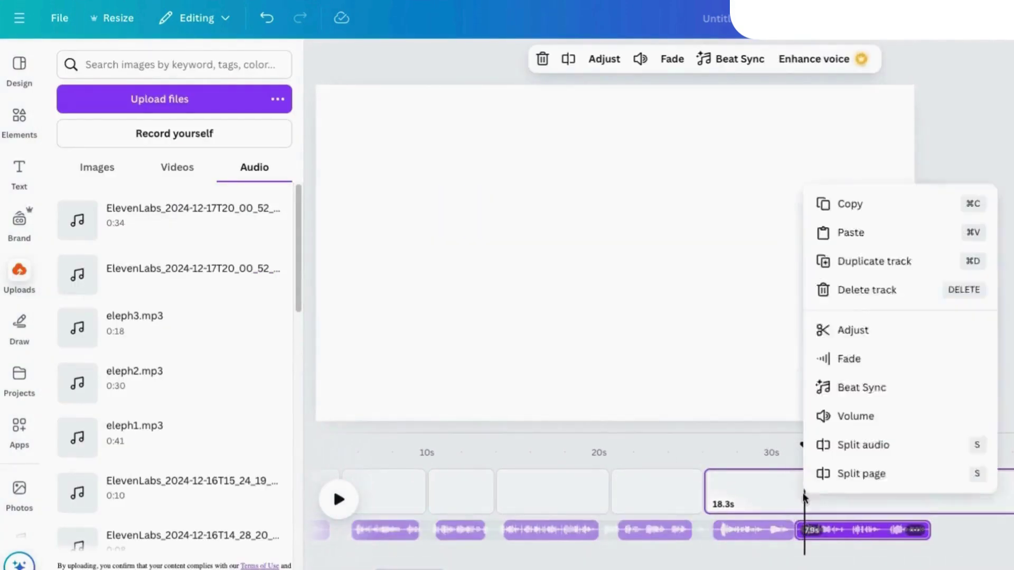
{"action": "left_click", "coordinate": [851, 473]}
{"action": "left_click_drag", "start_coordinate": [820, 530], "coordinate": [845, 530]}
Split the seventh voiceover part at about 38 s, place the last part further along and split the page just before it
{"action": "left_click", "coordinate": [340, 504]}
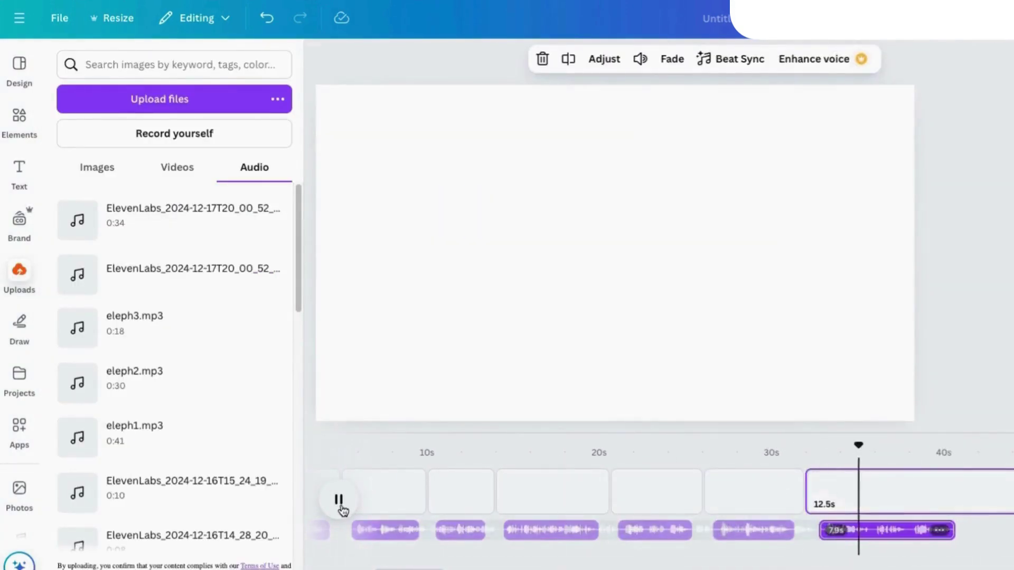
{"action": "left_click", "coordinate": [339, 500]}
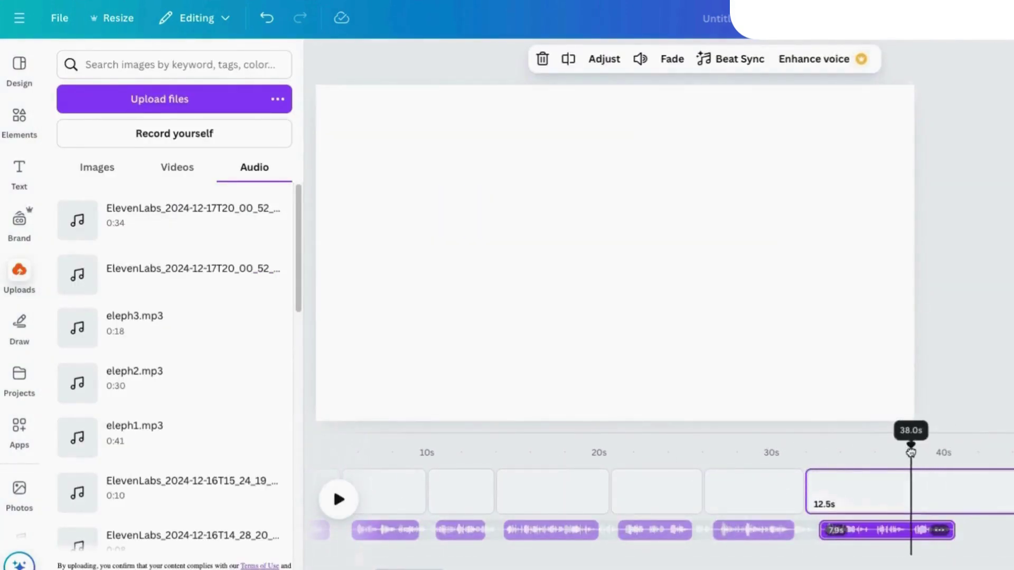
{"action": "right_click", "coordinate": [955, 485]}
{"action": "left_click", "coordinate": [950, 421]}
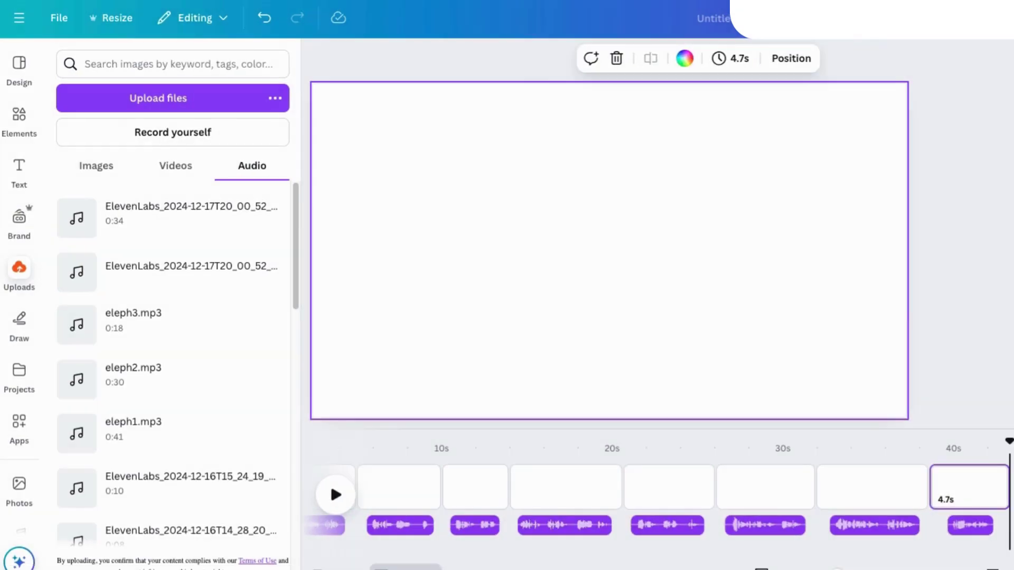
{"action": "scroll", "coordinate": [417, 502], "scroll_direction": "left", "scroll_amount": 3}
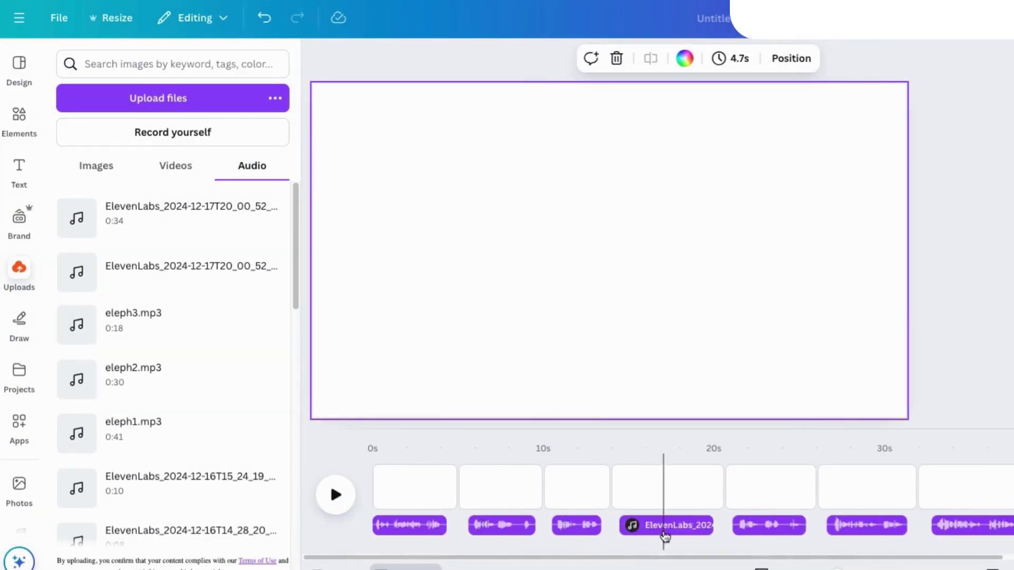
{"action": "left_click_drag", "start_coordinate": [914, 558], "coordinate": [991, 558]}
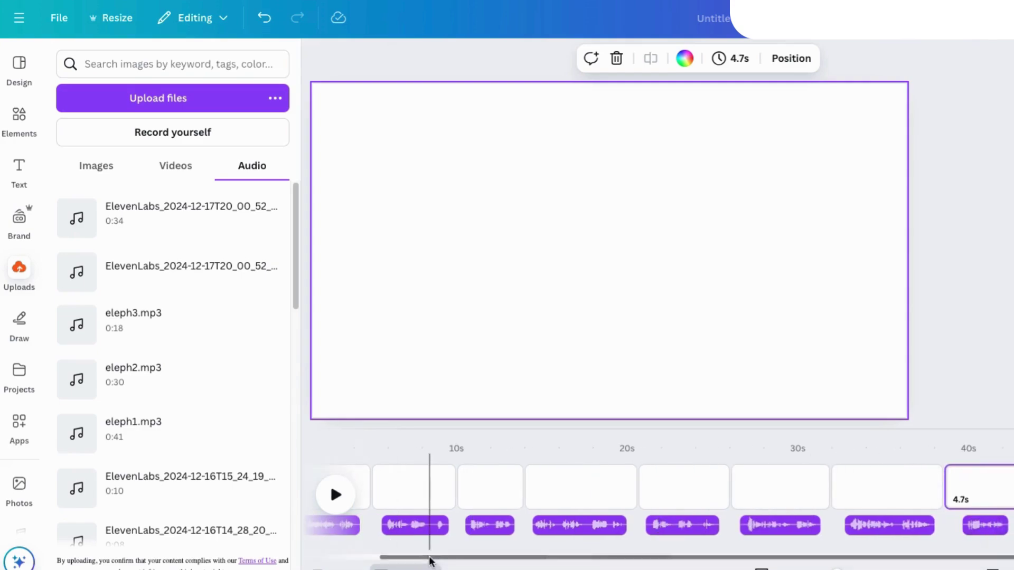
{"action": "left_click_drag", "start_coordinate": [430, 558], "coordinate": [353, 558]}
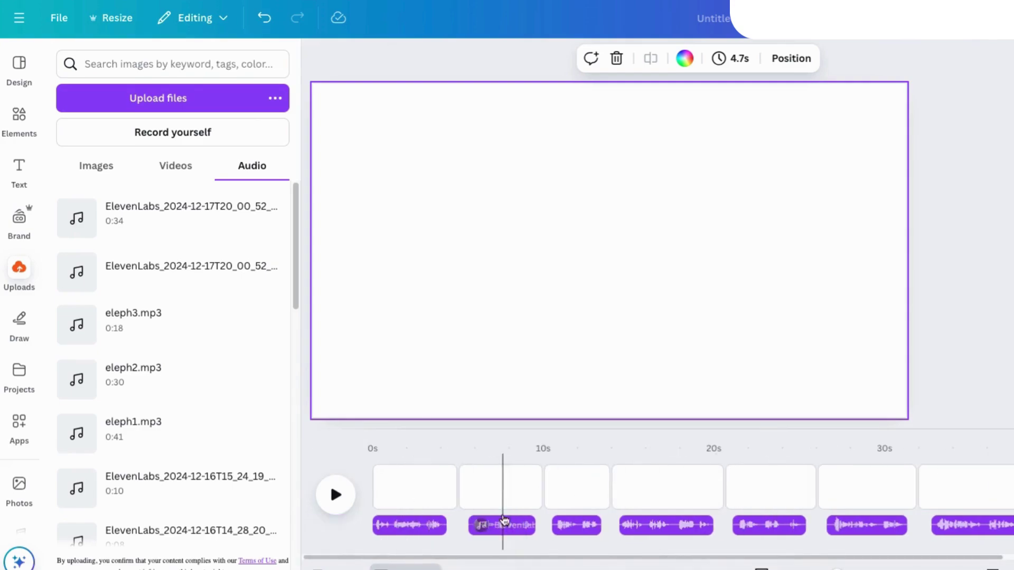
Search the elements for "playground" and show all matching graphics for the first page
{"action": "left_click", "coordinate": [17, 118]}
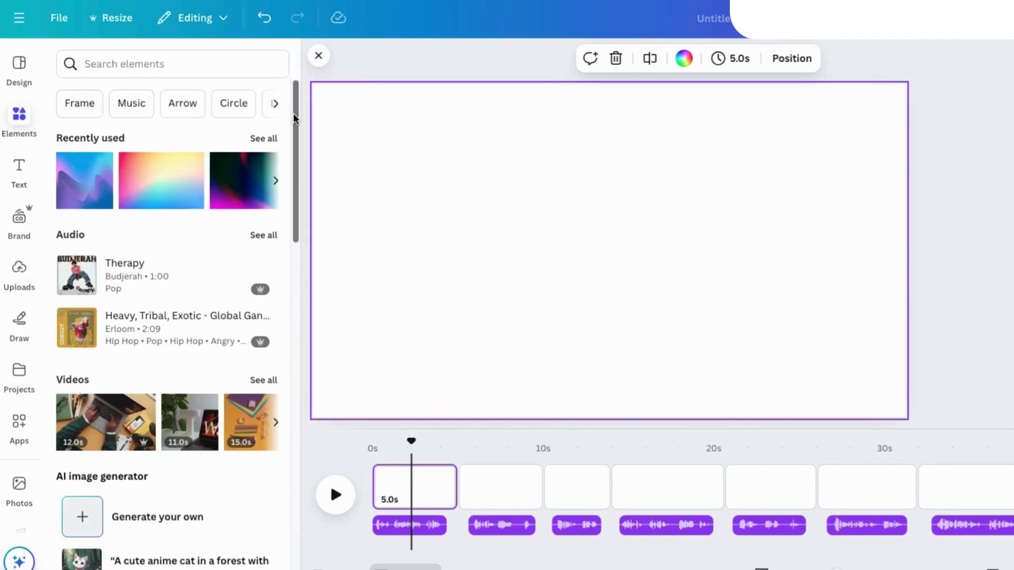
{"action": "left_click", "coordinate": [148, 62]}
{"action": "type", "text": "playgr"}
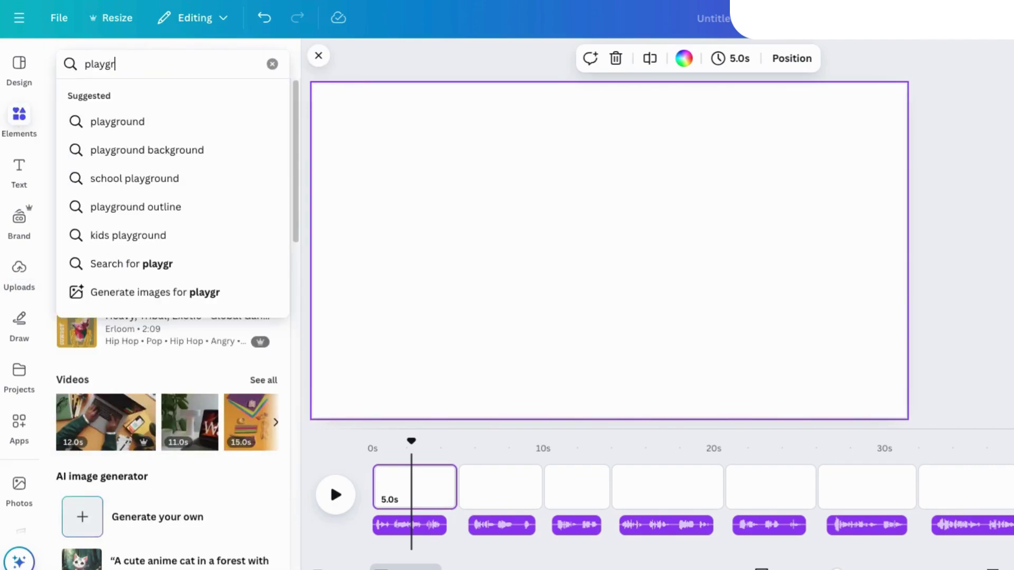
{"action": "type", "text": "ound"}
{"action": "key", "text": "Return"}
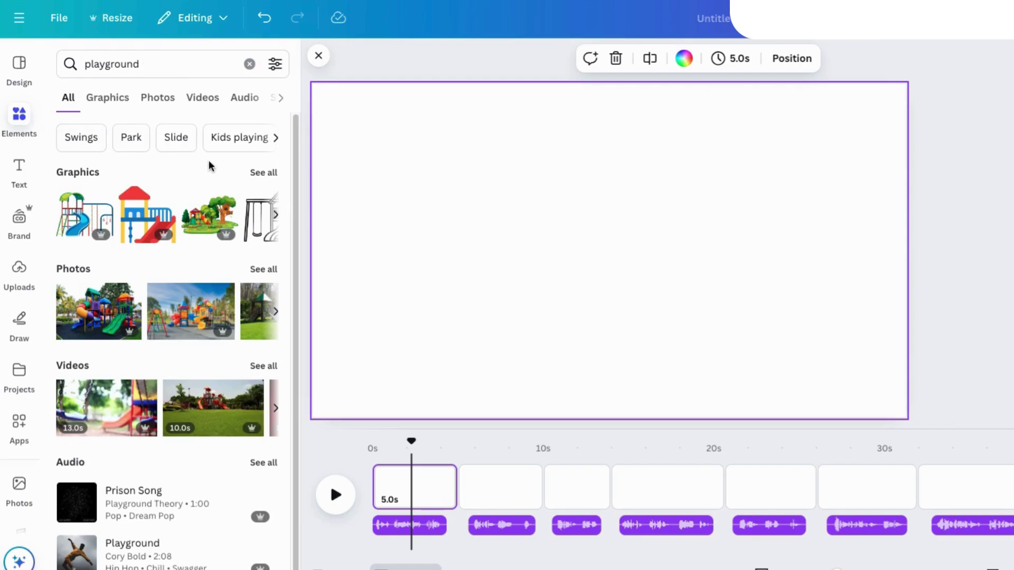
{"action": "left_click", "coordinate": [268, 173]}
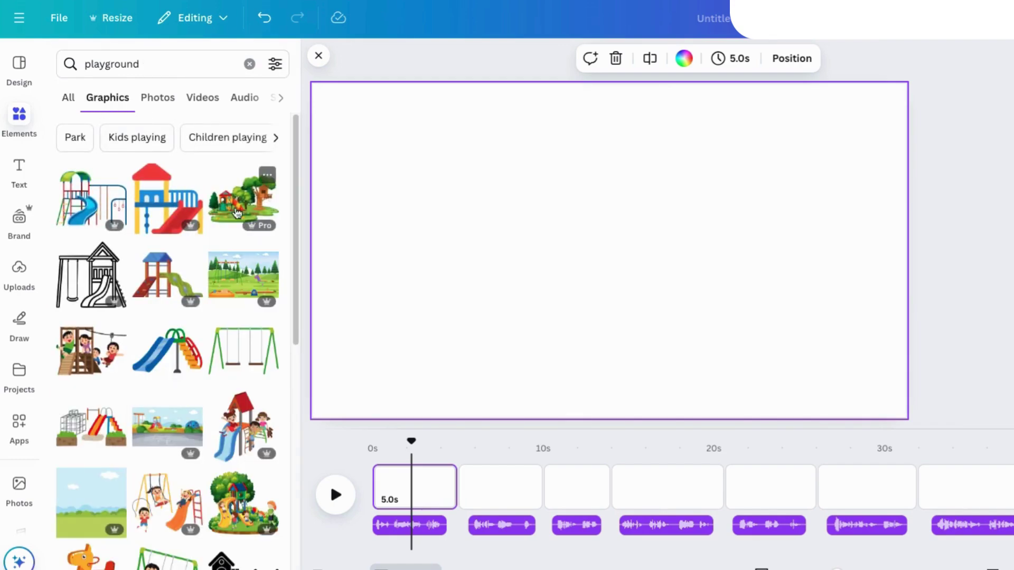
Add the fenced playground scene with two seesaws to the first page and enlarge it to cover the whole page
{"action": "scroll", "coordinate": [254, 289], "scroll_direction": "down", "scroll_amount": 1}
{"action": "scroll", "coordinate": [239, 411], "scroll_direction": "down", "scroll_amount": 4}
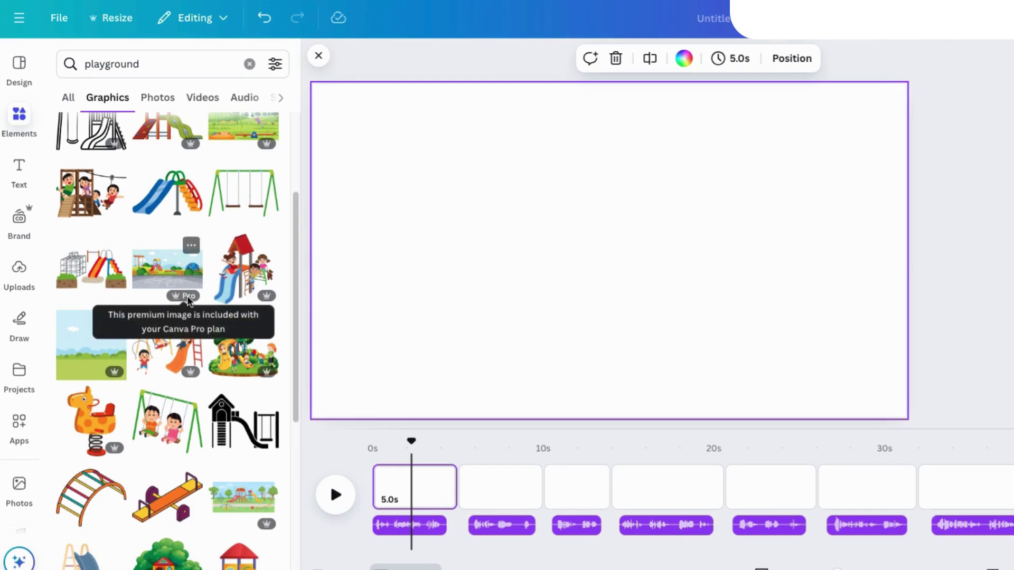
{"action": "left_click", "coordinate": [167, 513]}
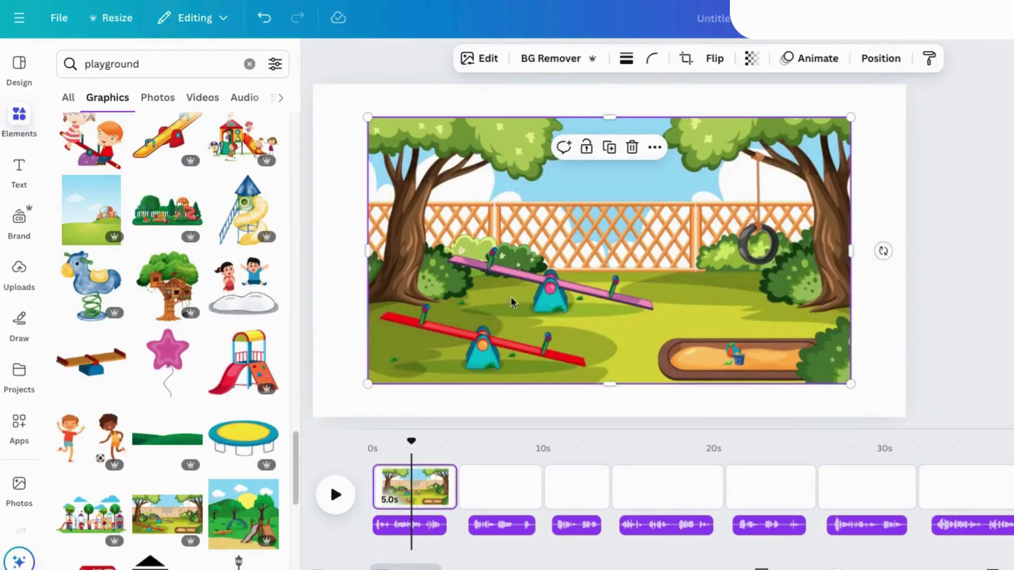
{"action": "left_click_drag", "start_coordinate": [511, 301], "coordinate": [450, 260]}
{"action": "left_click_drag", "start_coordinate": [787, 341], "coordinate": [929, 444]}
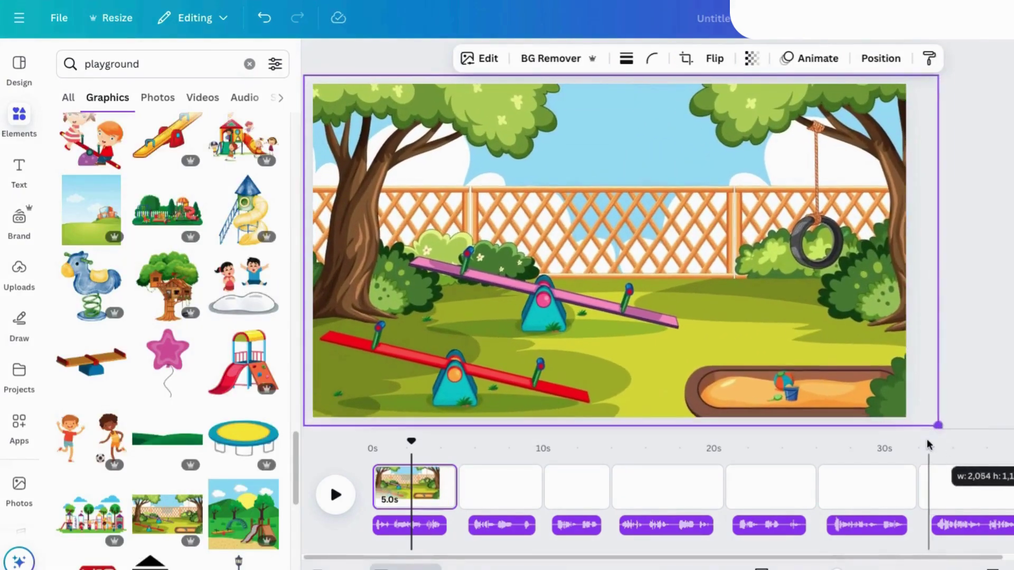
{"action": "left_click_drag", "start_coordinate": [749, 330], "coordinate": [734, 330]}
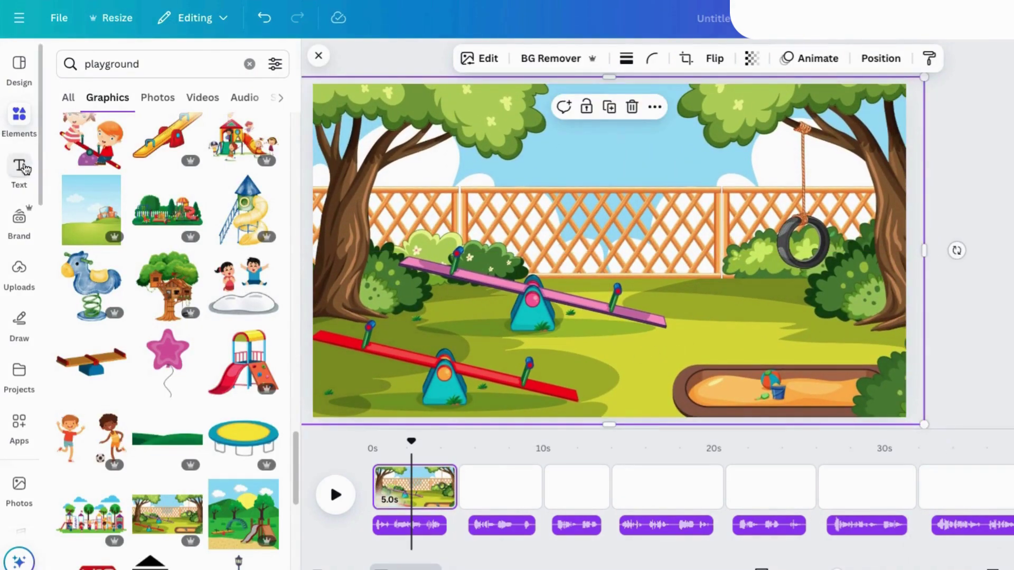
Add a heading reading "Let's Learn the ABC's" to the first page
{"action": "left_click", "coordinate": [19, 169]}
{"action": "left_click", "coordinate": [136, 267]}
{"action": "type", "text": "Lrt"}
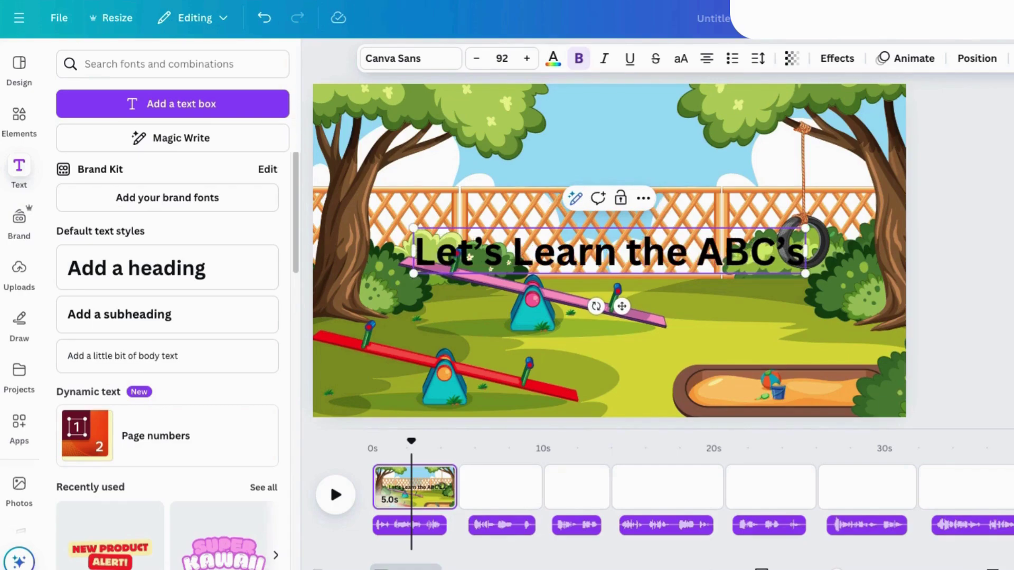
Make the heading white at font size 104 and move it up into the sky area above the fence
{"action": "left_click", "coordinate": [554, 59]}
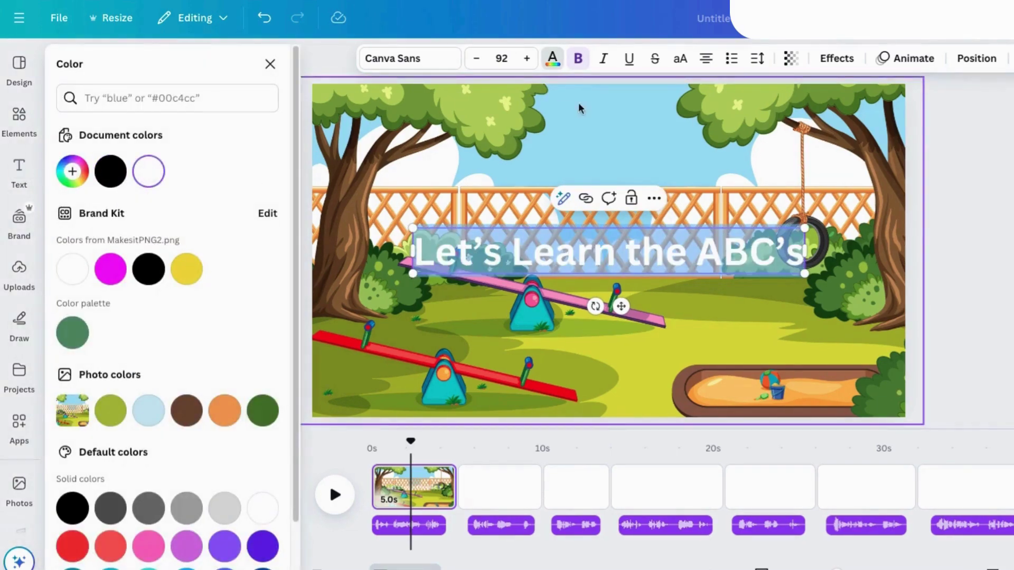
{"action": "left_click", "coordinate": [504, 56]}
{"action": "left_click", "coordinate": [484, 353]}
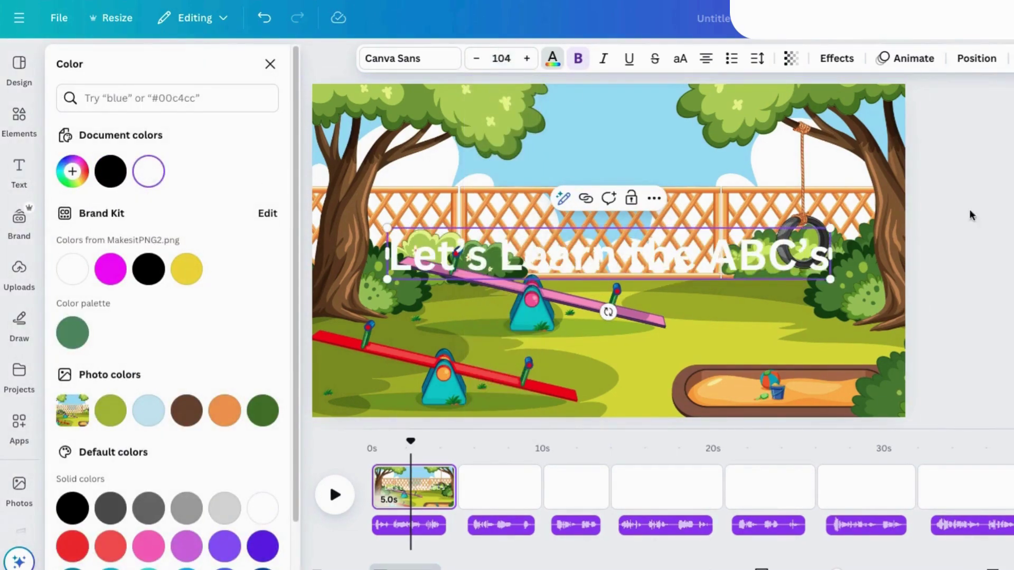
{"action": "left_click_drag", "start_coordinate": [768, 256], "coordinate": [769, 161]}
Apply an Outline effect to the heading in black with a thickness of 50
{"action": "left_click", "coordinate": [829, 63]}
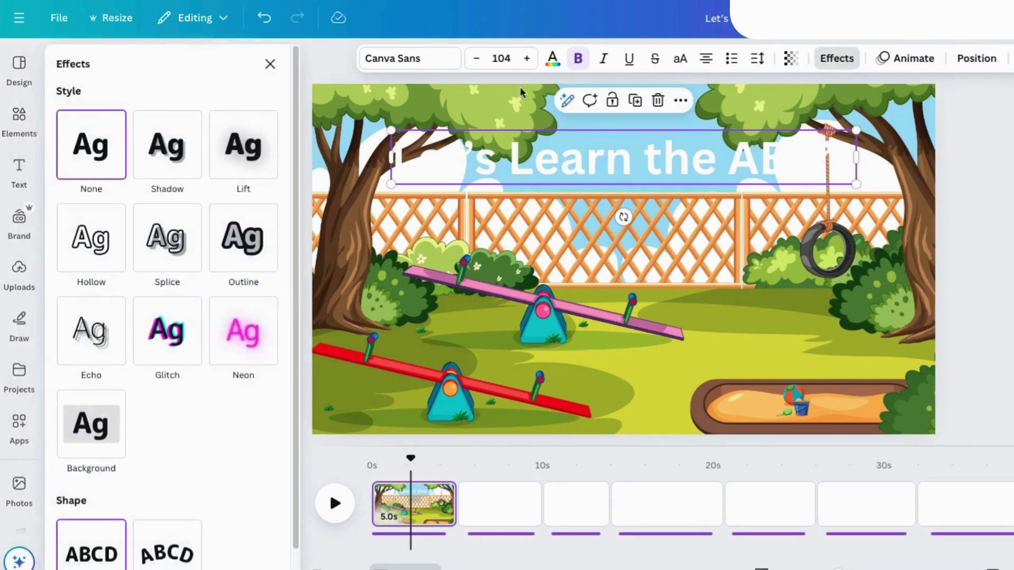
{"action": "left_click", "coordinate": [247, 238]}
{"action": "left_click", "coordinate": [267, 363]}
{"action": "left_click", "coordinate": [286, 350]}
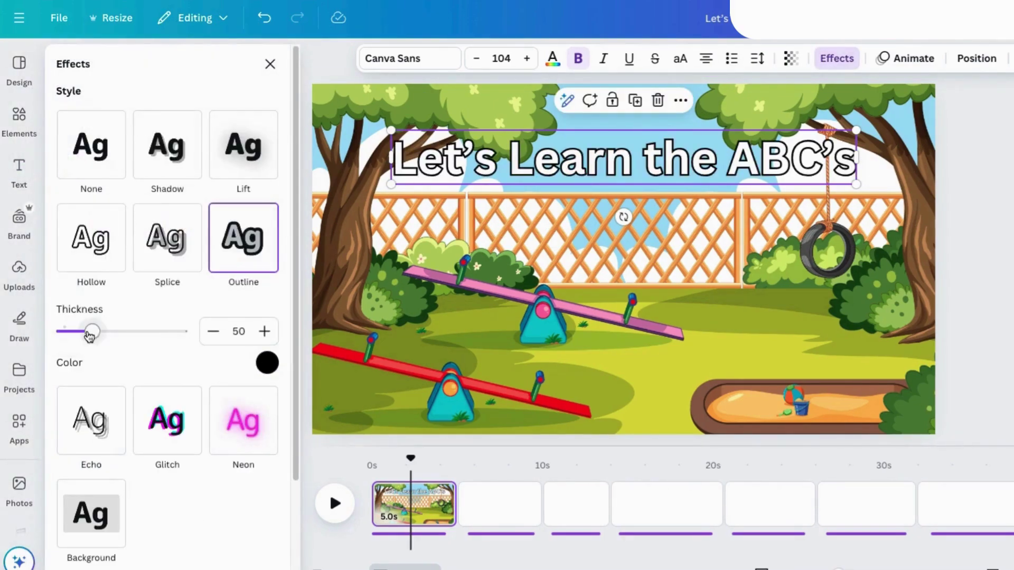
Colour the heading's A yellow, B magenta, C green and the final s orange
{"action": "left_click", "coordinate": [552, 59]}
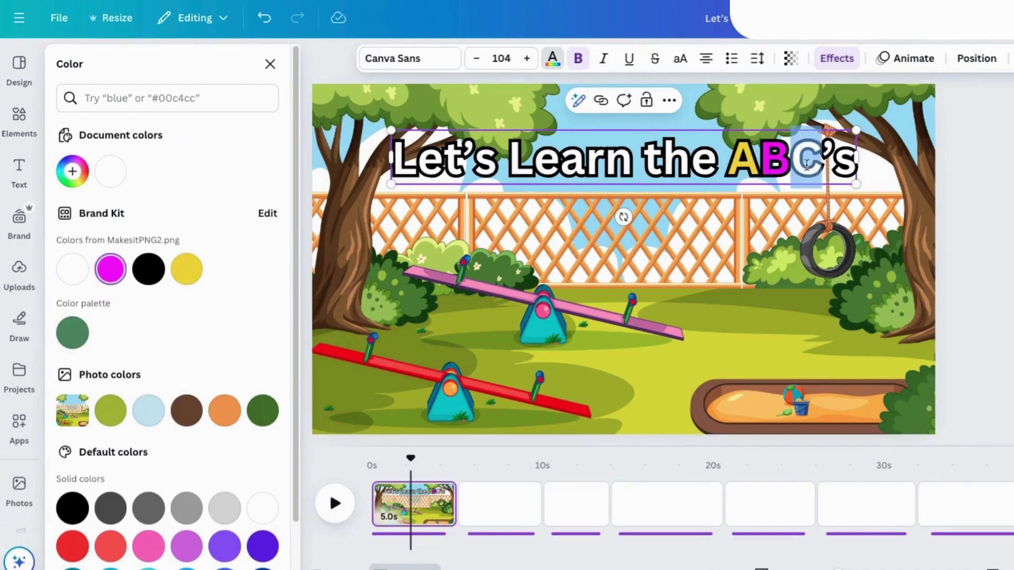
{"action": "scroll", "coordinate": [211, 432], "scroll_direction": "down", "scroll_amount": 2}
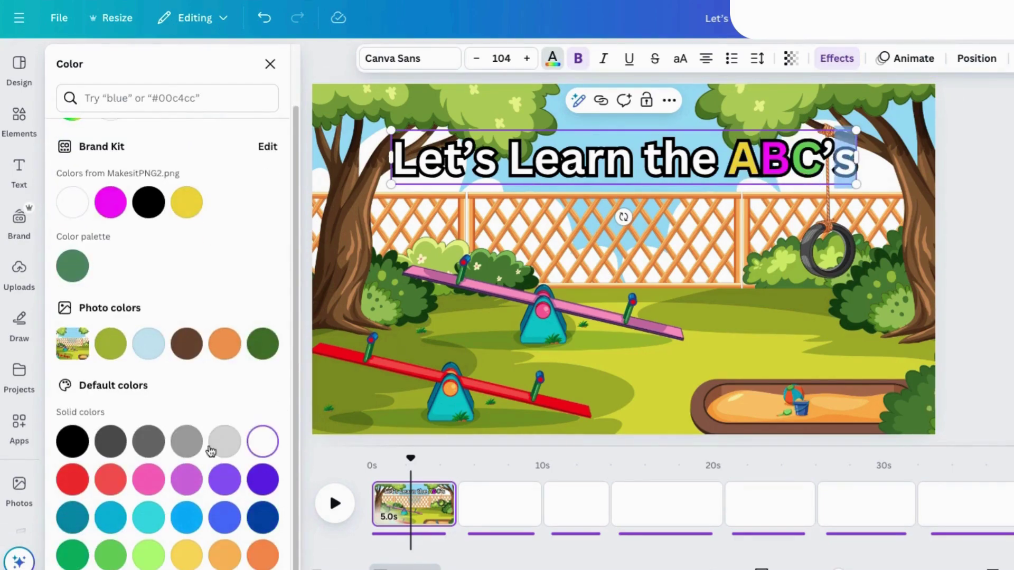
{"action": "left_click", "coordinate": [966, 207]}
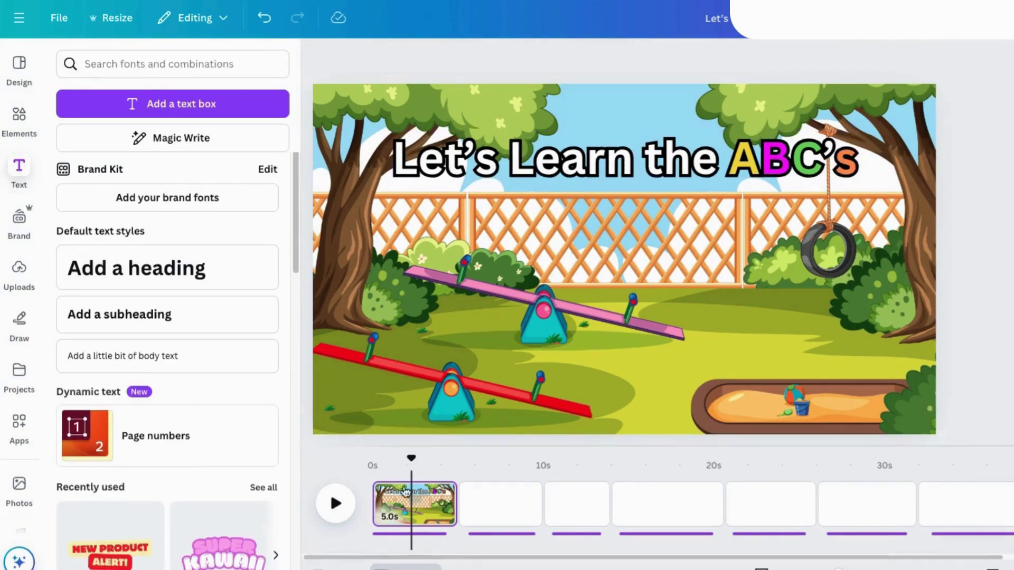
Select the second page and search the element graphics for "letter a"
{"action": "left_click", "coordinate": [499, 504]}
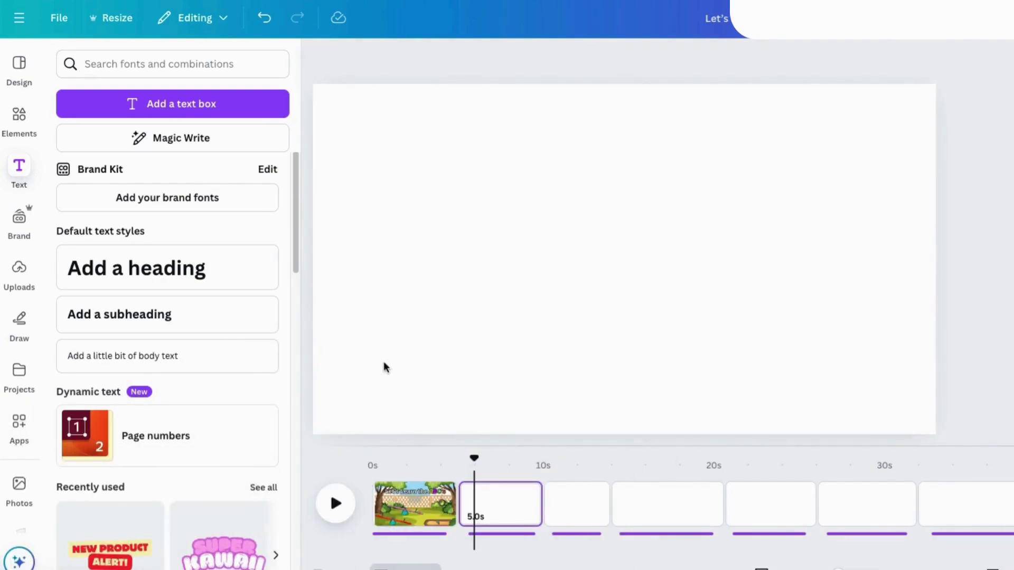
{"action": "left_click", "coordinate": [19, 114]}
{"action": "left_click", "coordinate": [92, 51]}
{"action": "type", "text": "letter a"}
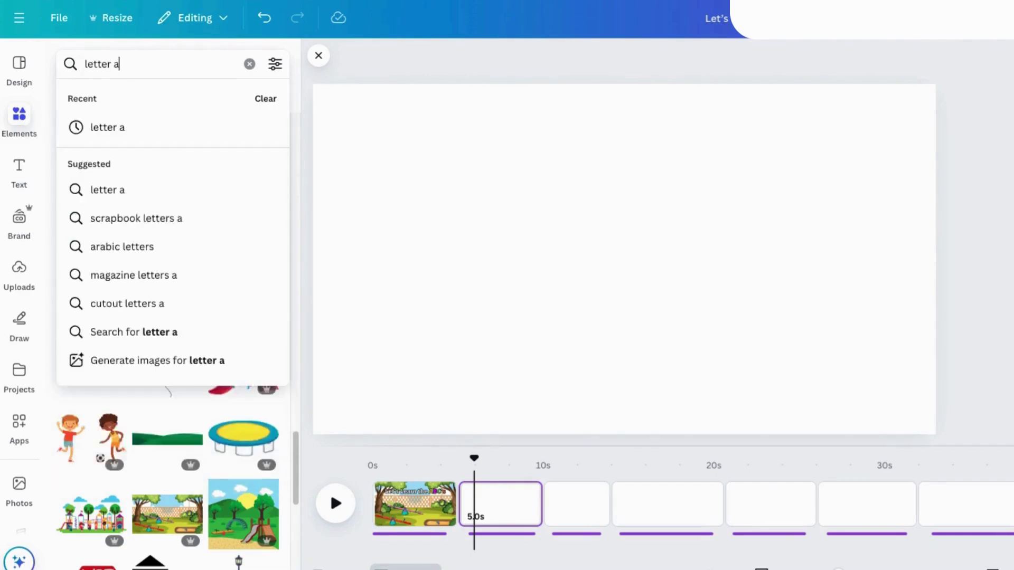
{"action": "key", "text": "Return"}
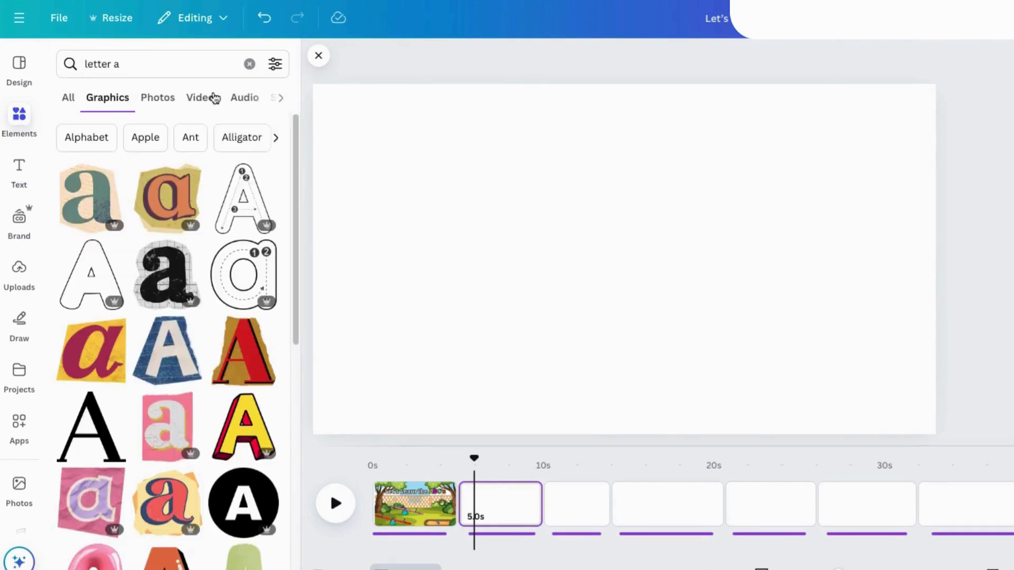
Browse the letter graphics and filter the results to animated ones only
{"action": "scroll", "coordinate": [133, 508], "scroll_direction": "down", "scroll_amount": 8}
{"action": "scroll", "coordinate": [133, 508], "scroll_direction": "up", "scroll_amount": 10}
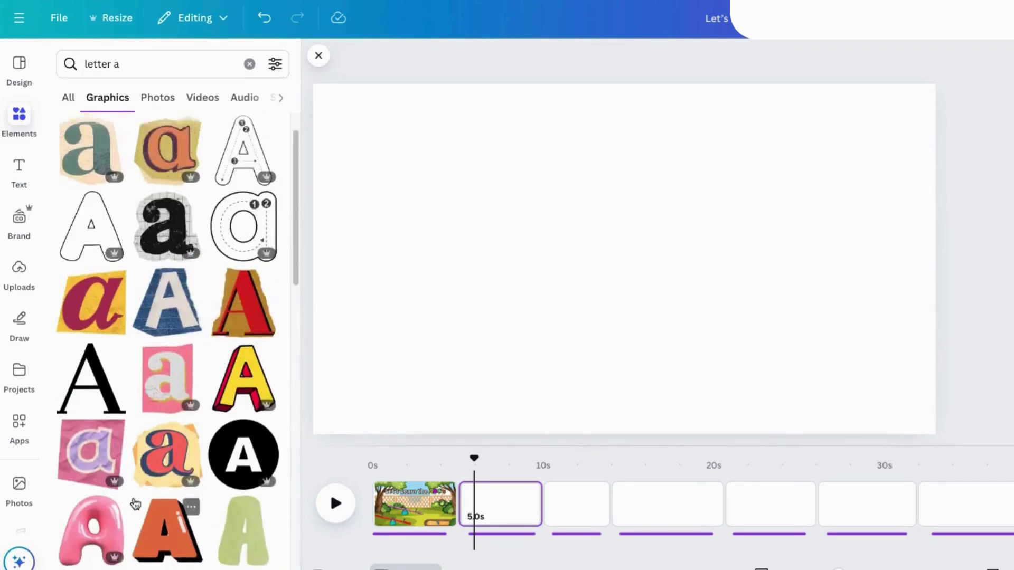
{"action": "left_click", "coordinate": [275, 64]}
{"action": "left_click", "coordinate": [81, 337]}
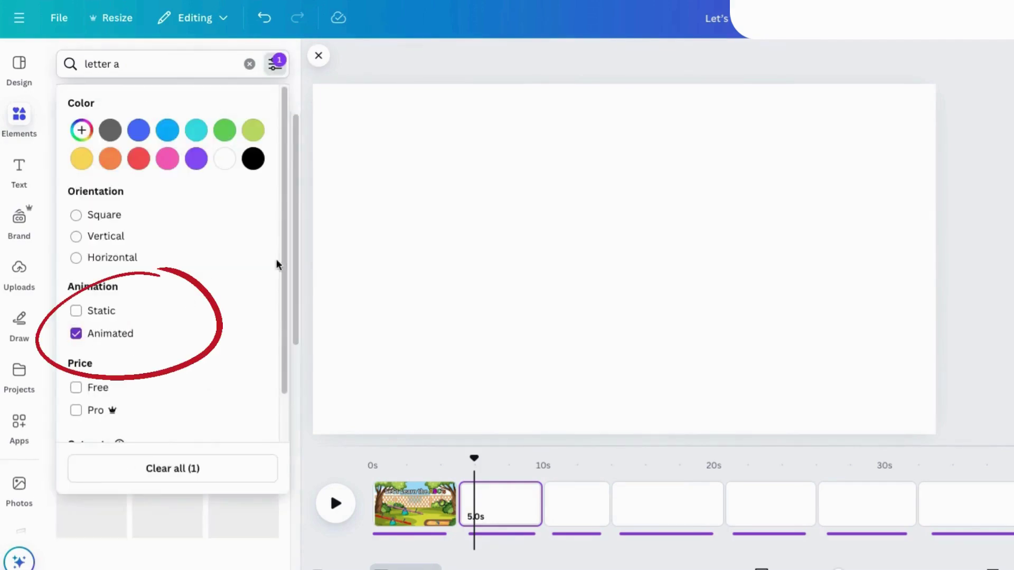
{"action": "left_click", "coordinate": [296, 241]}
Add the animated archery-themed letter A with the target and bow to the second page
{"action": "scroll", "coordinate": [151, 374], "scroll_direction": "down", "scroll_amount": 1}
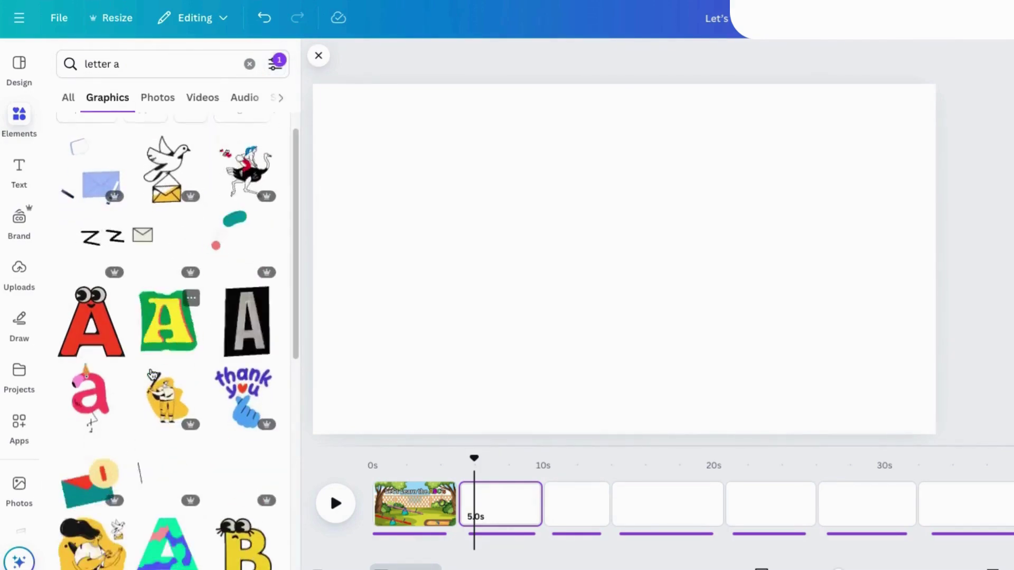
{"action": "scroll", "coordinate": [152, 373], "scroll_direction": "down", "scroll_amount": 5}
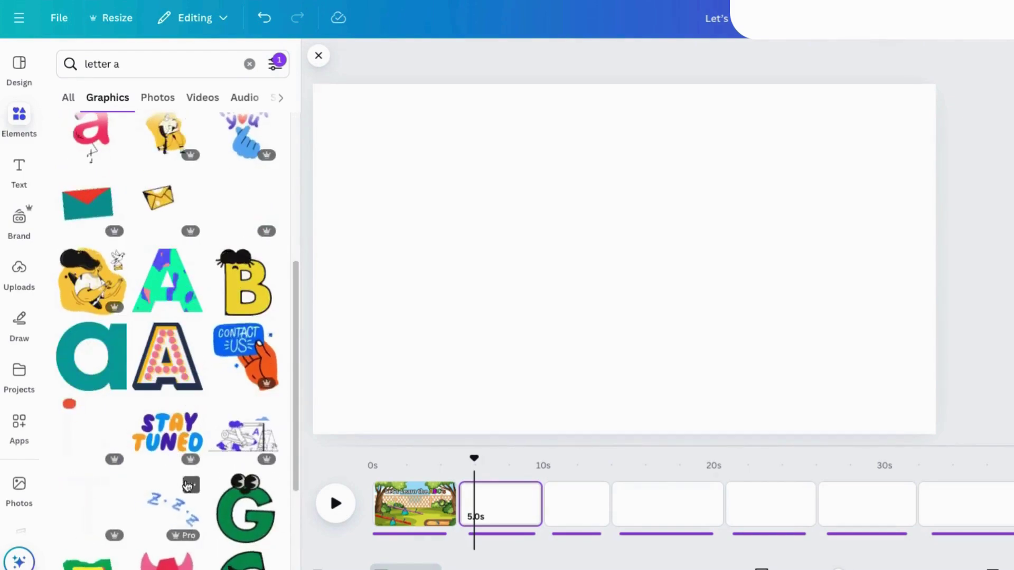
{"action": "scroll", "coordinate": [188, 483], "scroll_direction": "down", "scroll_amount": 10}
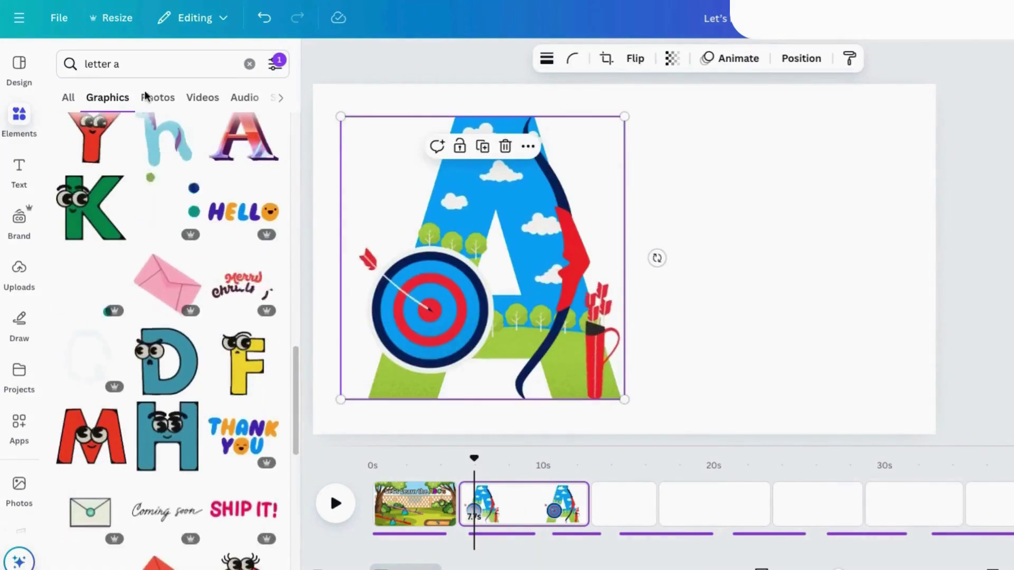
Search the graphics for "archery" without the animation filter and add the target on a wooden stand with three arrows to the second page
{"action": "left_click_drag", "start_coordinate": [127, 65], "coordinate": [104, 47]}
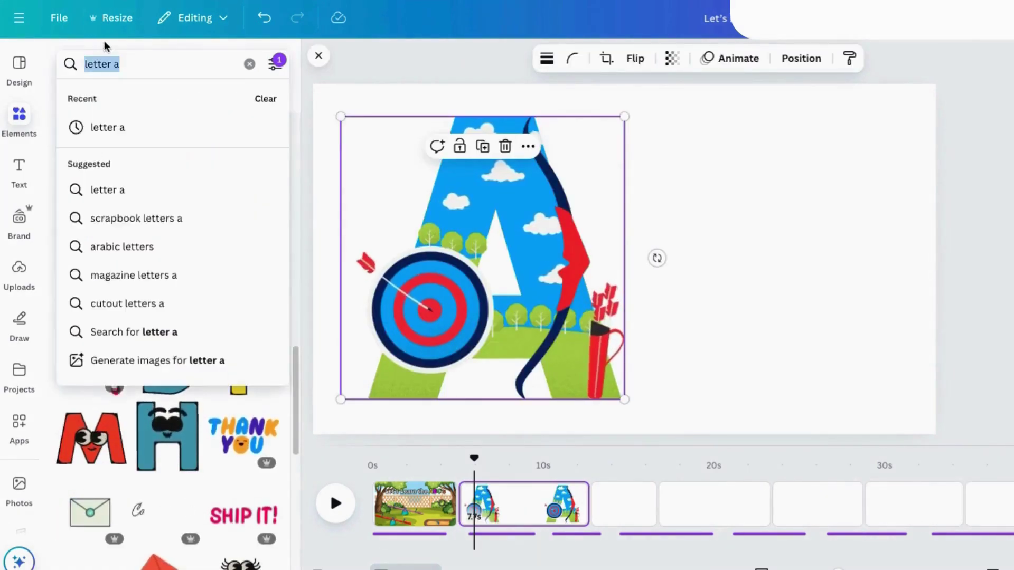
{"action": "type", "text": "archery"}
{"action": "key", "text": "Return"}
{"action": "left_click", "coordinate": [275, 64]}
{"action": "left_click", "coordinate": [275, 64]}
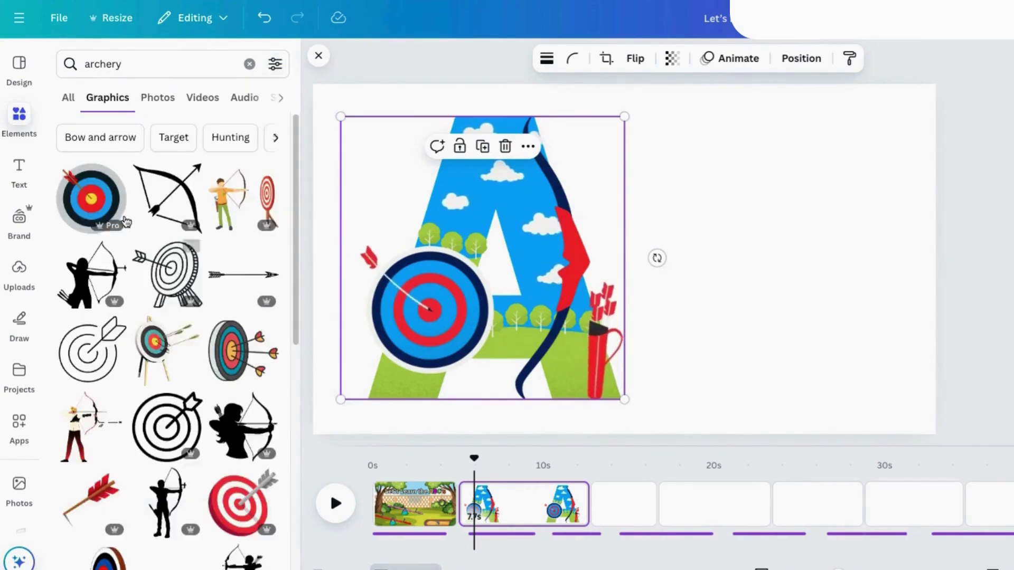
{"action": "scroll", "coordinate": [125, 221], "scroll_direction": "down", "scroll_amount": 5}
{"action": "left_click", "coordinate": [160, 464]}
Shrink the archery-themed letter A and place it near the second page's upper-left corner
{"action": "left_click", "coordinate": [536, 332]}
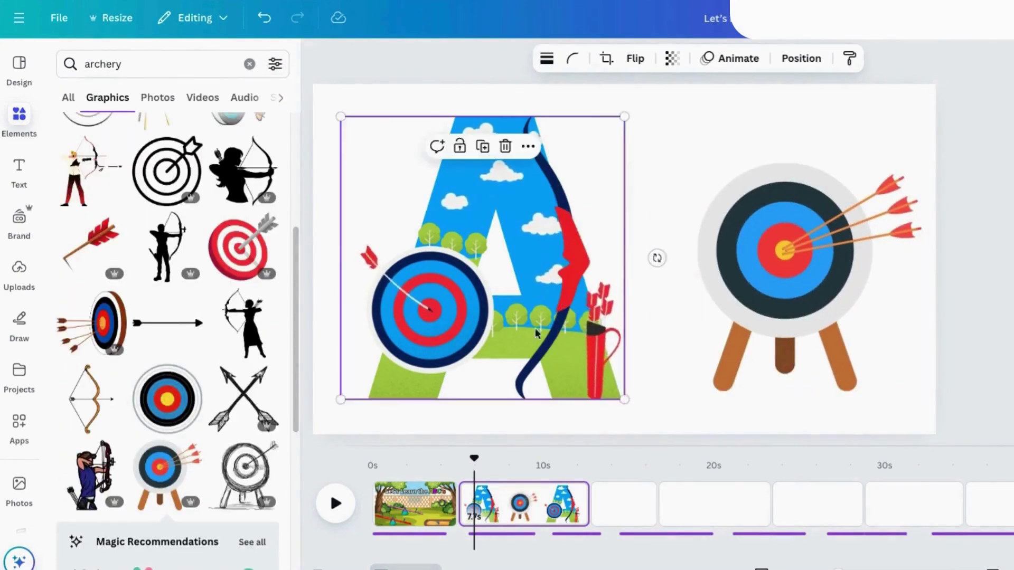
{"action": "left_click_drag", "start_coordinate": [536, 330], "coordinate": [487, 306]}
{"action": "left_click_drag", "start_coordinate": [576, 375], "coordinate": [497, 294]}
{"action": "left_click_drag", "start_coordinate": [419, 229], "coordinate": [448, 238]}
Replace the female archer graphic with the boy archer in an orange shirt, cropping away the target beside him
{"action": "left_click", "coordinate": [91, 170]}
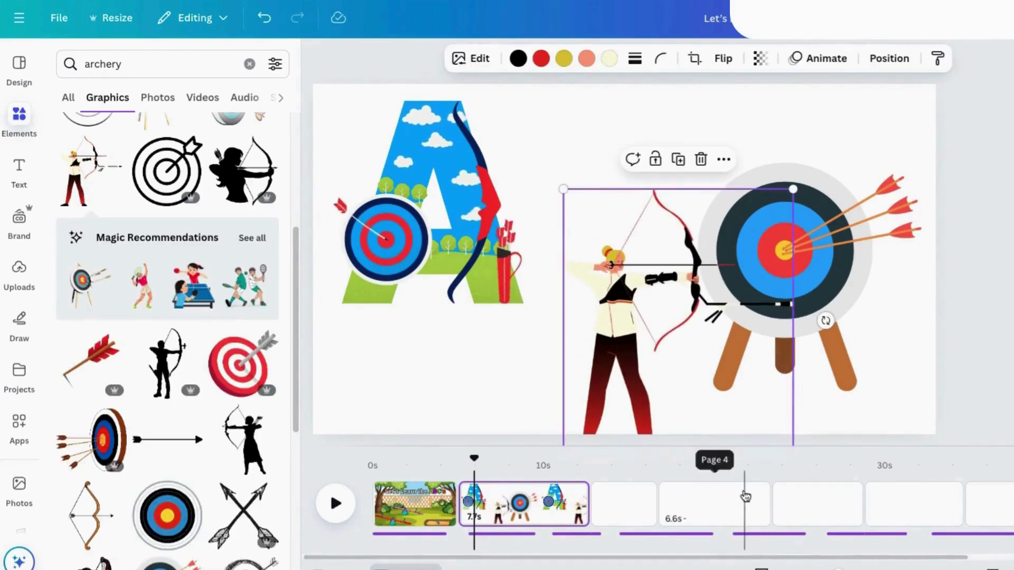
{"action": "key", "text": "Delete"}
{"action": "scroll", "coordinate": [167, 316], "scroll_direction": "up", "scroll_amount": 4}
{"action": "left_click", "coordinate": [227, 198]}
{"action": "left_click_drag", "start_coordinate": [667, 238], "coordinate": [610, 256]}
{"action": "mouse_move", "coordinate": [721, 277]}
{"action": "left_mouse_down"}
{"action": "mouse_move", "coordinate": [604, 279]}
{"action": "mouse_move", "coordinate": [721, 280]}
{"action": "left_mouse_up"}
Shrink the target stand into the page's lower-right corner and scale the boy archer down to face it
{"action": "left_click", "coordinate": [813, 280]}
{"action": "left_click_drag", "start_coordinate": [924, 389], "coordinate": [848, 318]}
{"action": "left_click_drag", "start_coordinate": [756, 223], "coordinate": [833, 304]}
{"action": "left_click_drag", "start_coordinate": [597, 258], "coordinate": [638, 263]}
{"action": "left_click_drag", "start_coordinate": [760, 143], "coordinate": [701, 229]}
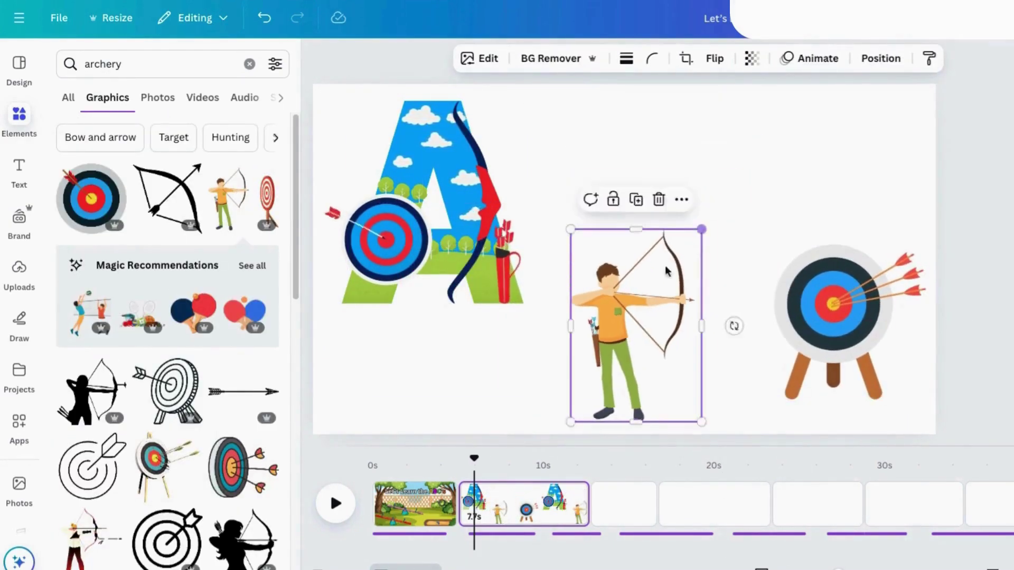
Enlarge the letter A to fill the page's left half and shift the archer between it and the target
{"action": "left_click", "coordinate": [475, 238]}
{"action": "left_click_drag", "start_coordinate": [526, 304], "coordinate": [583, 396]}
{"action": "left_click_drag", "start_coordinate": [633, 322], "coordinate": [675, 332]}
{"action": "left_click", "coordinate": [964, 179]}
{"action": "left_click_drag", "start_coordinate": [475, 238], "coordinate": [471, 257]}
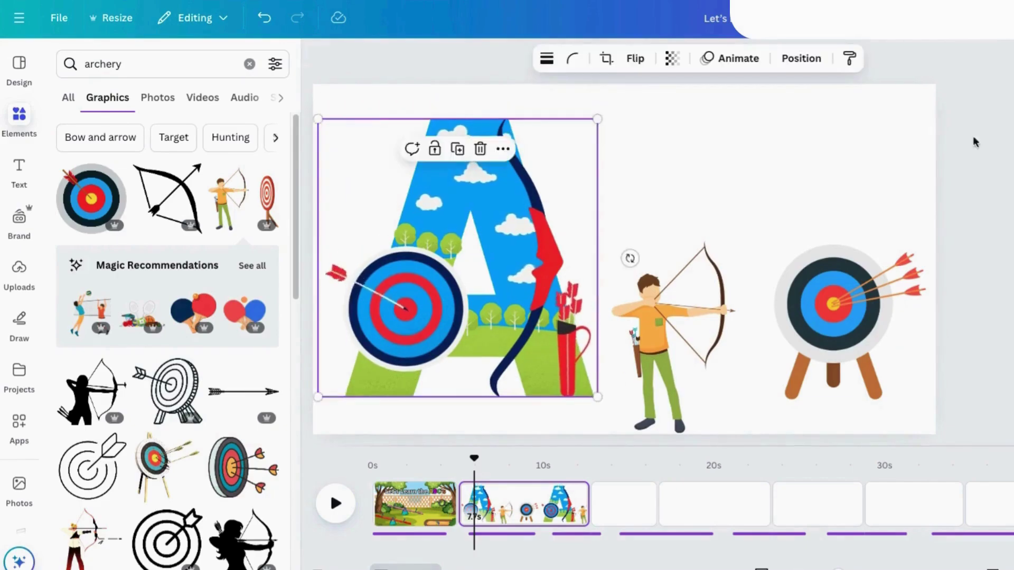
Set the second page's background to the Brand Kit yellow
{"action": "left_click", "coordinate": [973, 138]}
{"action": "left_click", "coordinate": [598, 58]}
{"action": "left_click", "coordinate": [111, 171]}
{"action": "left_click", "coordinate": [187, 268]}
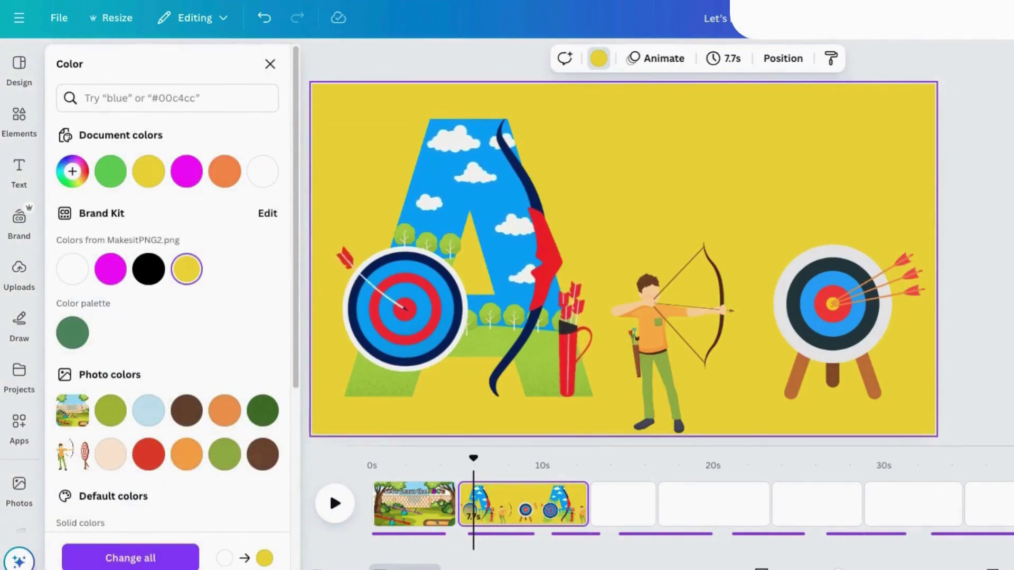
{"action": "left_click", "coordinate": [270, 64]}
Shift the voiceover clips after the second page further along the timeline so that they line up with their pages
{"action": "scroll", "coordinate": [713, 534], "scroll_direction": "right", "scroll_amount": 3}
{"action": "left_click_drag", "start_coordinate": [920, 534], "coordinate": [974, 528]}
{"action": "left_click_drag", "start_coordinate": [835, 524], "coordinate": [883, 524]}
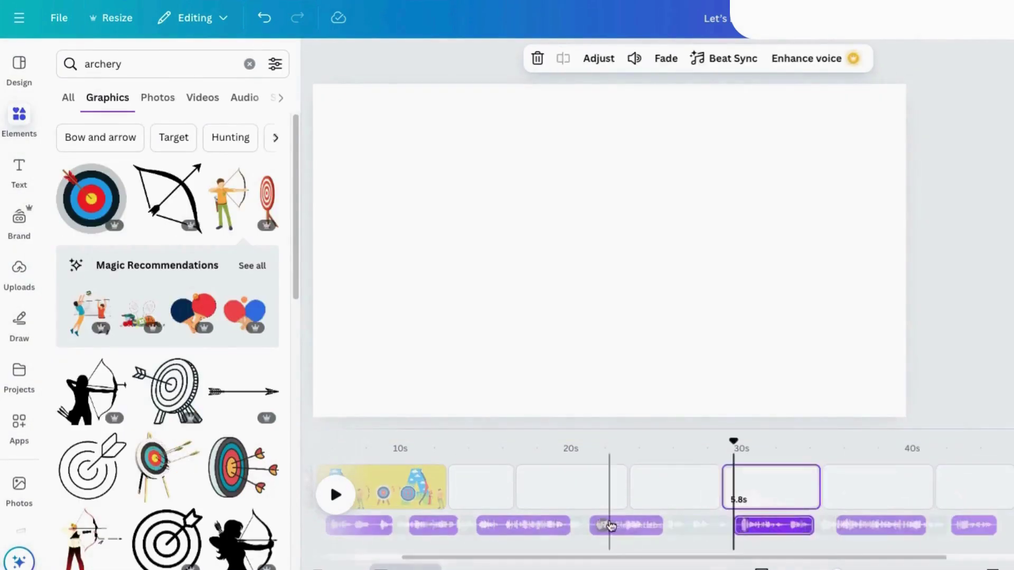
{"action": "left_click_drag", "start_coordinate": [586, 530], "coordinate": [493, 525]}
Play the second page and split its voiceover clip, leaving a gap before the short final part
{"action": "left_click", "coordinate": [335, 495]}
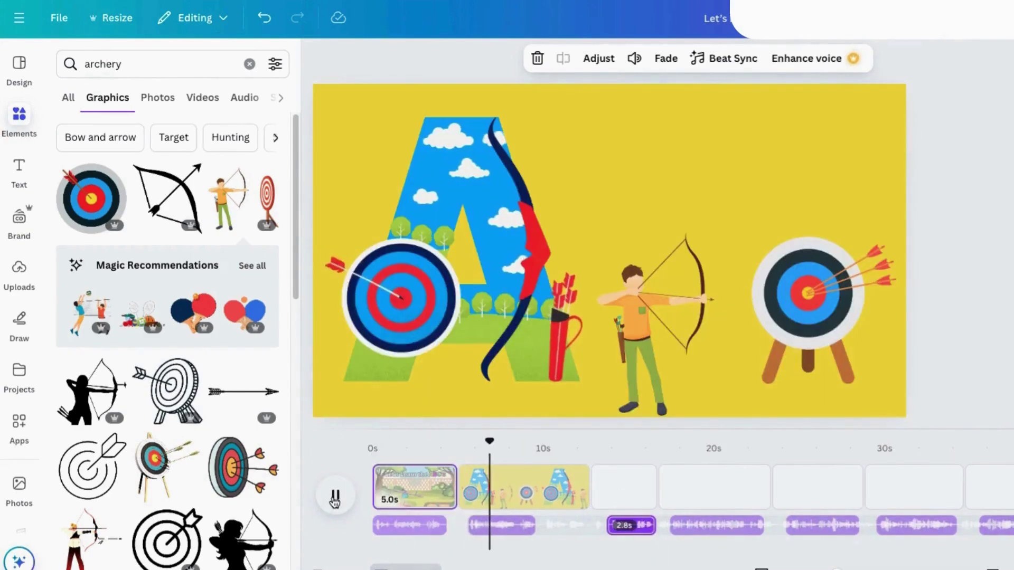
{"action": "left_click", "coordinate": [532, 531]}
{"action": "key", "text": "s"}
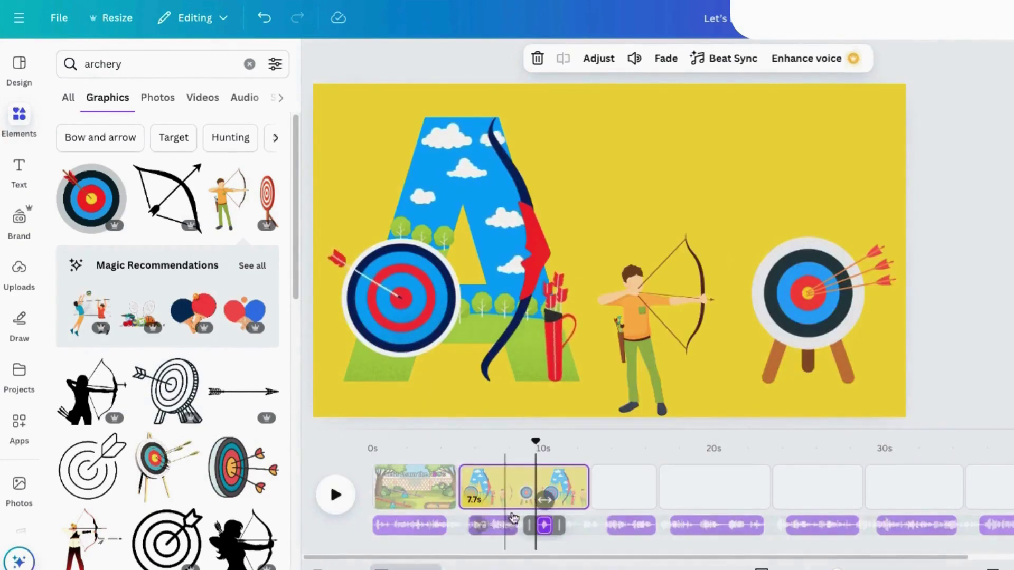
Move the animated letter B to the left side of the third page and enlarge it to most of the page height
{"action": "left_click", "coordinate": [590, 447]}
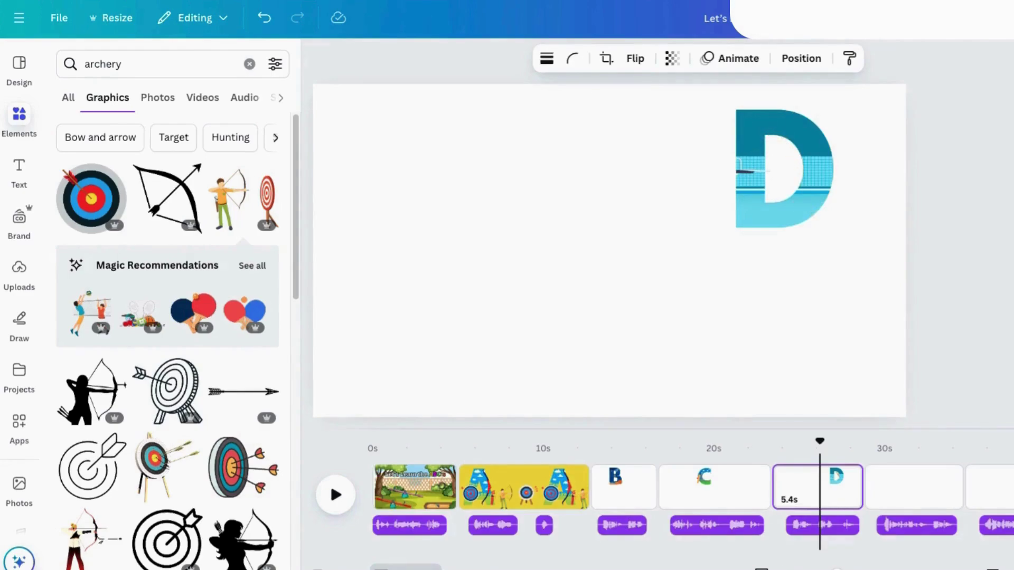
{"action": "left_click", "coordinate": [615, 483]}
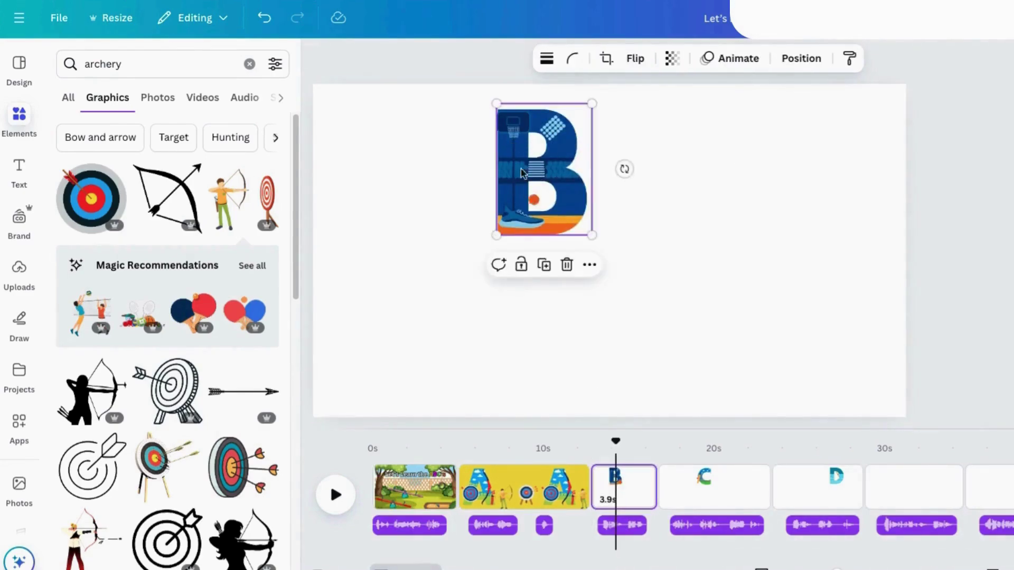
{"action": "left_click_drag", "start_coordinate": [521, 172], "coordinate": [369, 161]}
{"action": "left_click_drag", "start_coordinate": [441, 227], "coordinate": [425, 258]}
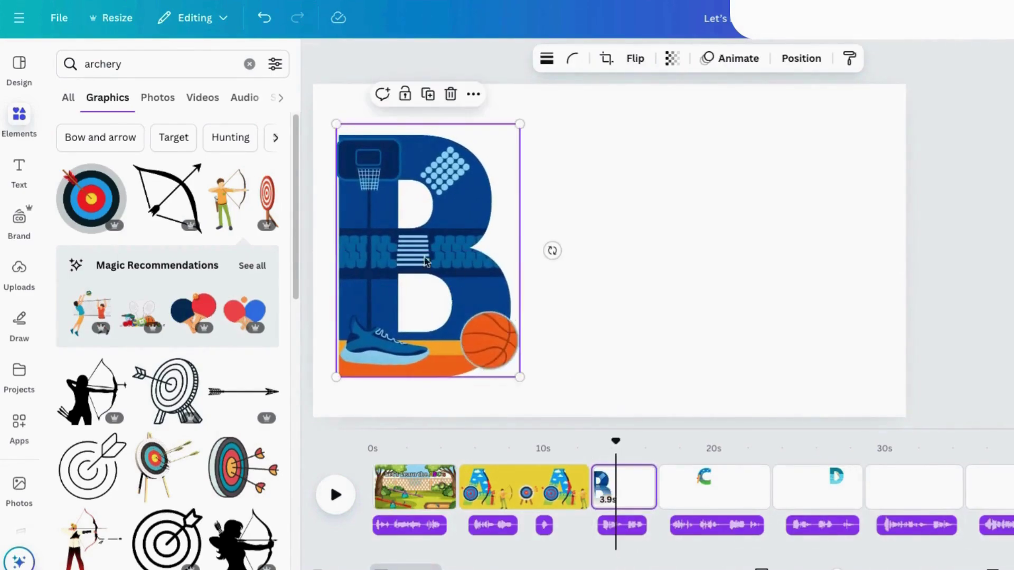
{"action": "left_click", "coordinate": [457, 323]}
Search the graphics for "basketball court" and stretch the seaside outdoor court picture over the whole third page
{"action": "left_click", "coordinate": [74, 63]}
{"action": "type", "text": "baske"}
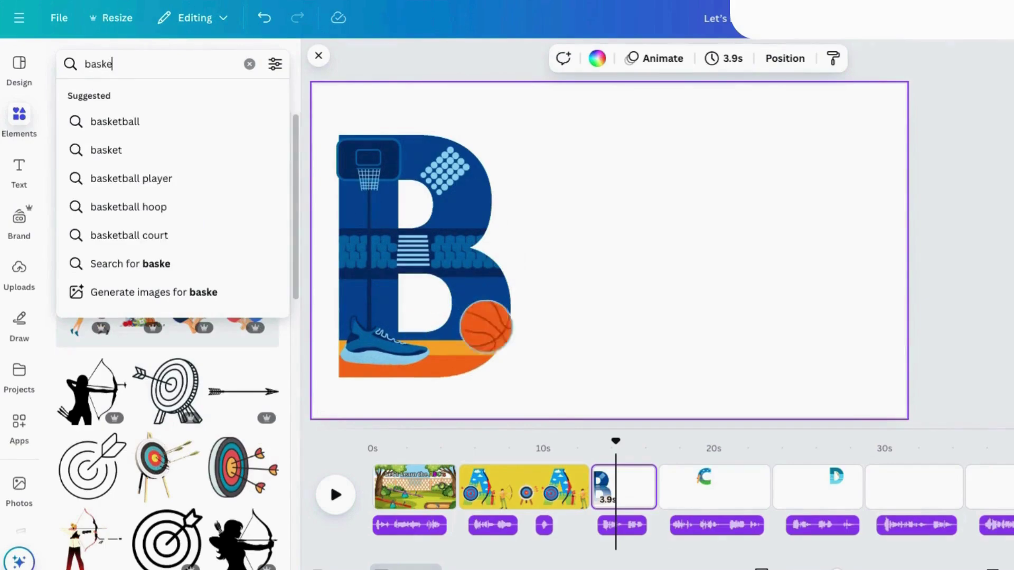
{"action": "left_click", "coordinate": [96, 235]}
{"action": "scroll", "coordinate": [167, 316], "scroll_direction": "down", "scroll_amount": 5}
{"action": "left_click", "coordinate": [167, 419]}
{"action": "left_click_drag", "start_coordinate": [487, 177], "coordinate": [105, 10]}
{"action": "left_click_drag", "start_coordinate": [522, 186], "coordinate": [707, 245]}
{"action": "left_click_drag", "start_coordinate": [912, 376], "coordinate": [935, 397]}
{"action": "left_click_drag", "start_coordinate": [783, 177], "coordinate": [783, 222]}
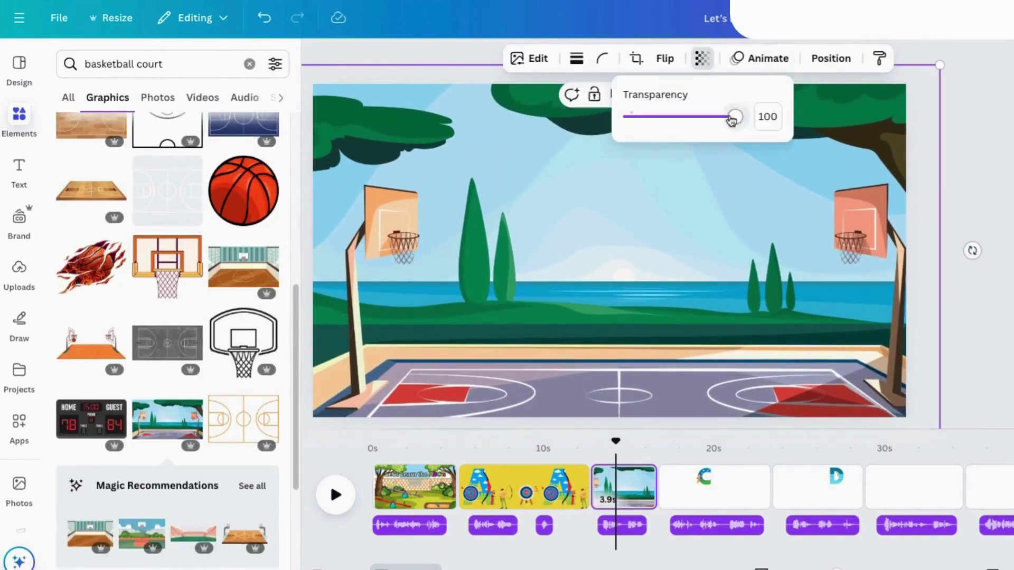
Make the court picture slightly transparent and move it behind the letter B
{"action": "left_click_drag", "start_coordinate": [732, 117], "coordinate": [700, 119]}
{"action": "left_click", "coordinate": [824, 63]}
{"action": "left_click_drag", "start_coordinate": [173, 186], "coordinate": [173, 232]}
Enlarge the letter B a little more and fade the court background slightly further
{"action": "left_click", "coordinate": [500, 364]}
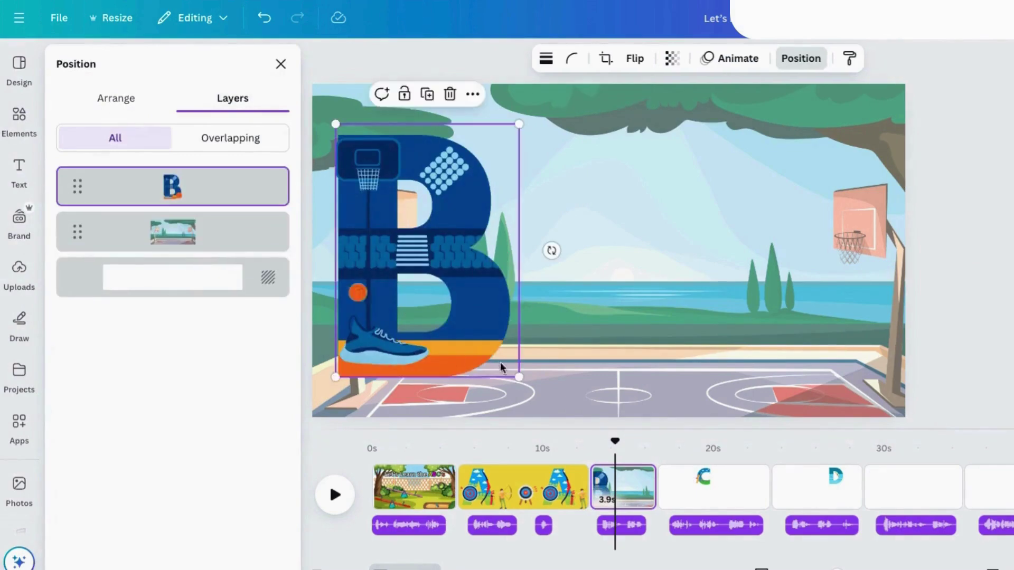
{"action": "left_click_drag", "start_coordinate": [518, 376], "coordinate": [539, 404]}
{"action": "left_click_drag", "start_coordinate": [468, 292], "coordinate": [461, 287]}
{"action": "left_click", "coordinate": [634, 190]}
{"action": "left_click", "coordinate": [701, 58]}
{"action": "left_click_drag", "start_coordinate": [700, 117], "coordinate": [685, 117]}
{"action": "left_click", "coordinate": [443, 290]}
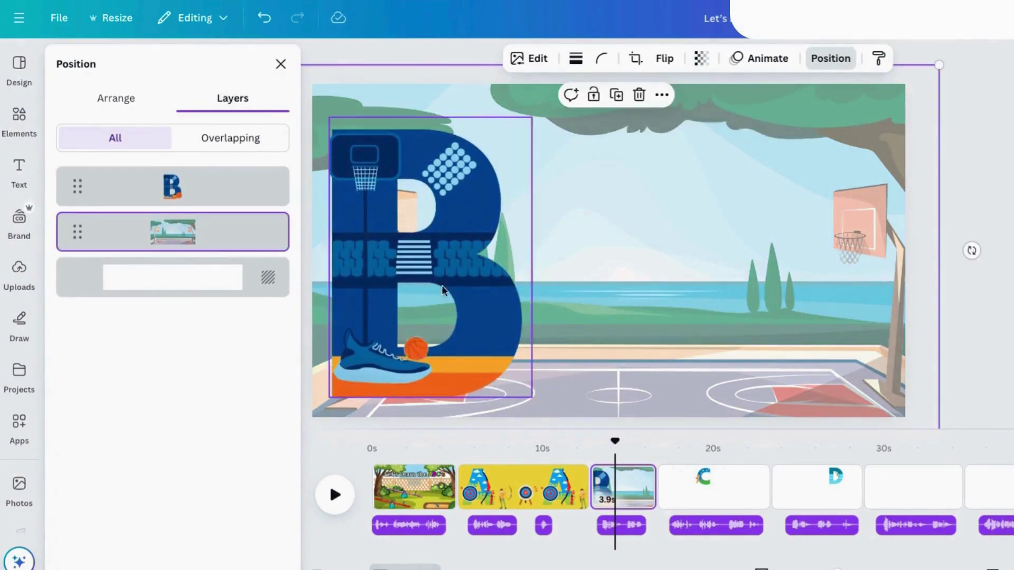
Search the element graphics for "basketball"
{"action": "left_click", "coordinate": [19, 119]}
{"action": "left_click", "coordinate": [184, 63]}
{"action": "key", "text": "BackSpace"}
{"action": "key", "text": "BackSpace"}
{"action": "key", "text": "BackSpace"}
{"action": "key", "text": "BackSpace"}
{"action": "key", "text": "BackSpace"}
{"action": "key", "text": "BackSpace"}
{"action": "key", "text": "Return"}
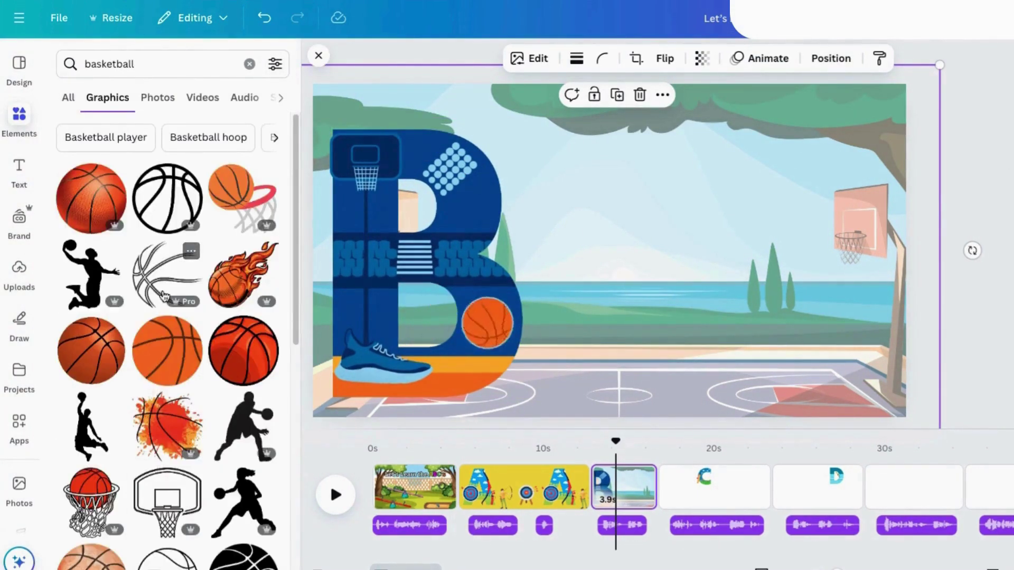
Filter for animated graphics, add the red basketball to the third page's right side, and play back the pages
{"action": "left_click", "coordinate": [275, 64]}
{"action": "left_click", "coordinate": [77, 333]}
{"action": "left_click", "coordinate": [292, 209]}
{"action": "left_click", "coordinate": [167, 196]}
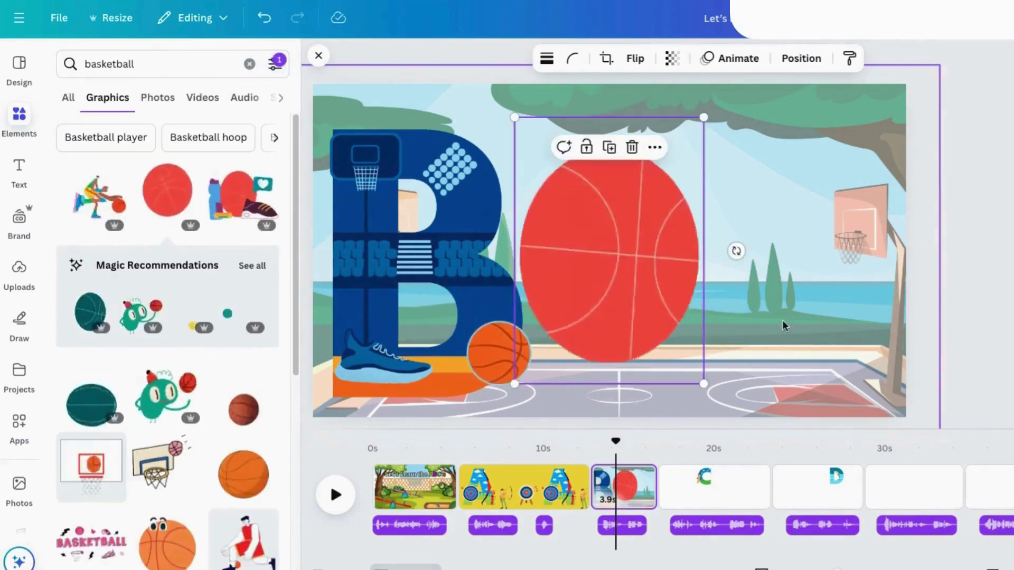
{"action": "left_click_drag", "start_coordinate": [660, 274], "coordinate": [804, 288]}
{"action": "left_click", "coordinate": [336, 494]}
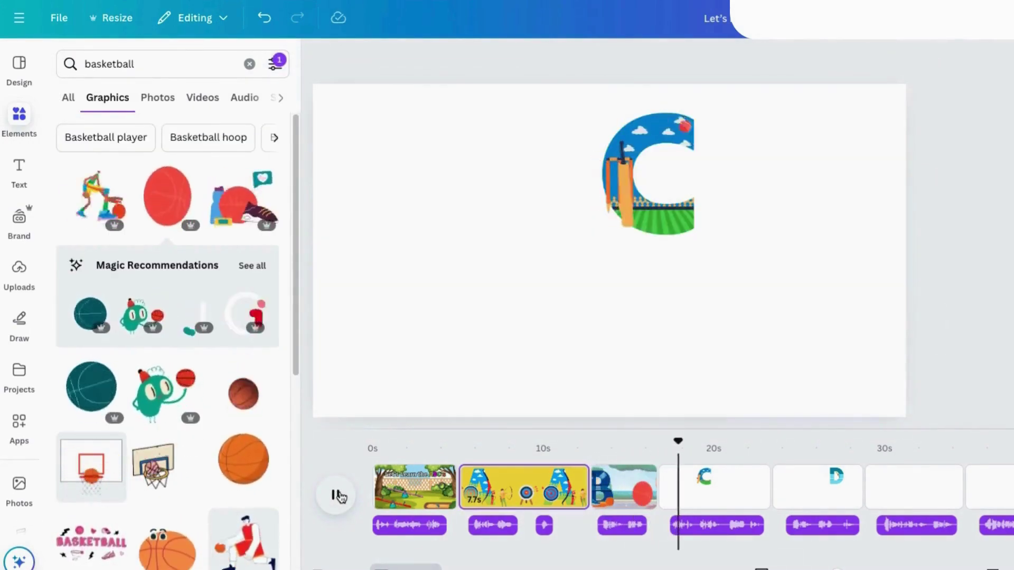
{"action": "left_click", "coordinate": [336, 494]}
Move the animated letter C to the left side of the fourth page and enlarge it to most of the page height
{"action": "left_click", "coordinate": [641, 172]}
{"action": "left_click_drag", "start_coordinate": [642, 172], "coordinate": [381, 179]}
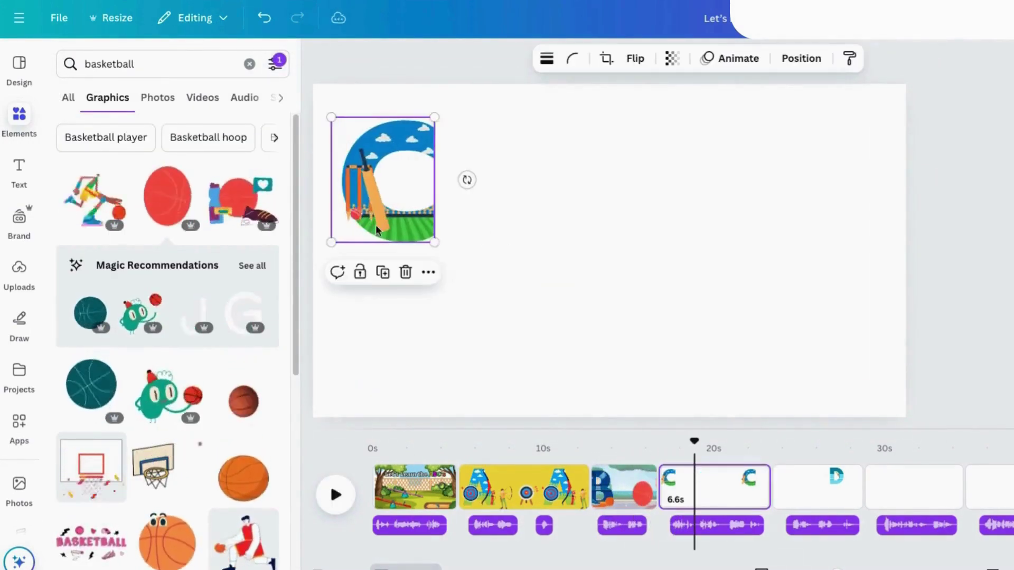
{"action": "left_click_drag", "start_coordinate": [437, 243], "coordinate": [533, 384]}
Search the element graphics for "cricket field" without the animation filter
{"action": "double_click", "coordinate": [109, 58]}
{"action": "type", "text": "ct"}
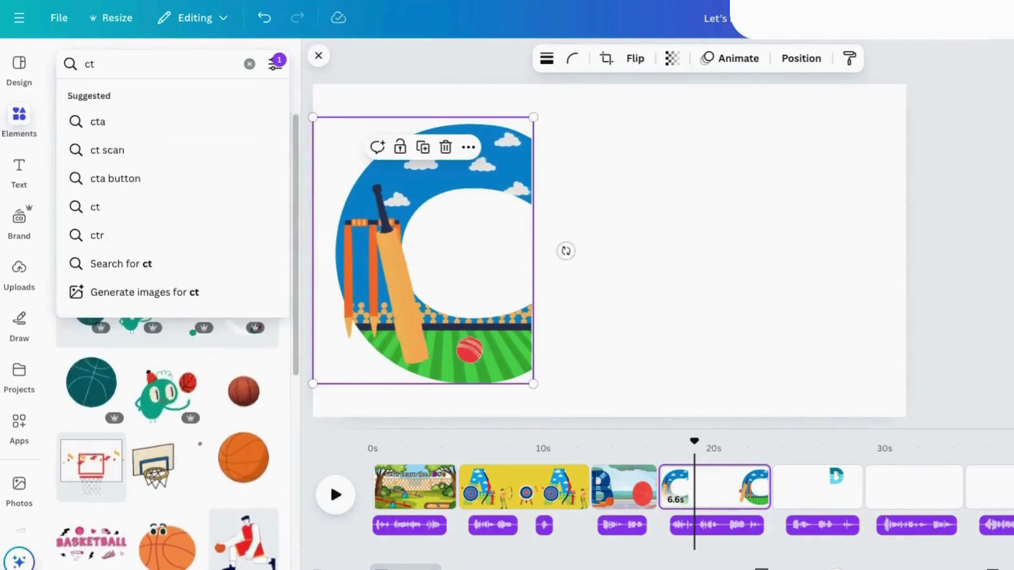
{"action": "type", "text": "ket"}
{"action": "key", "text": "Return"}
{"action": "left_click", "coordinate": [129, 61]}
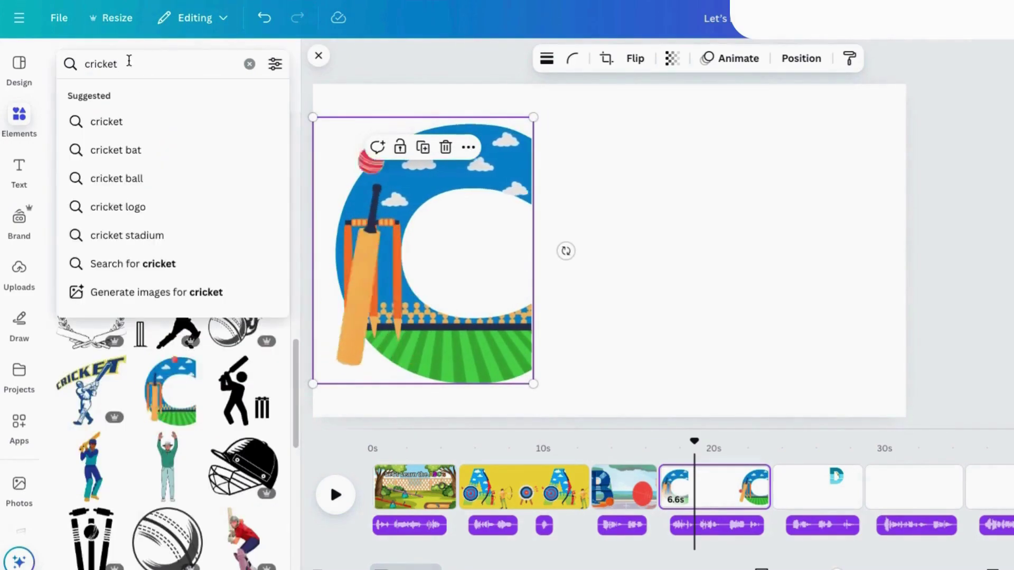
{"action": "type", "text": "field"}
{"action": "key", "text": "Return"}
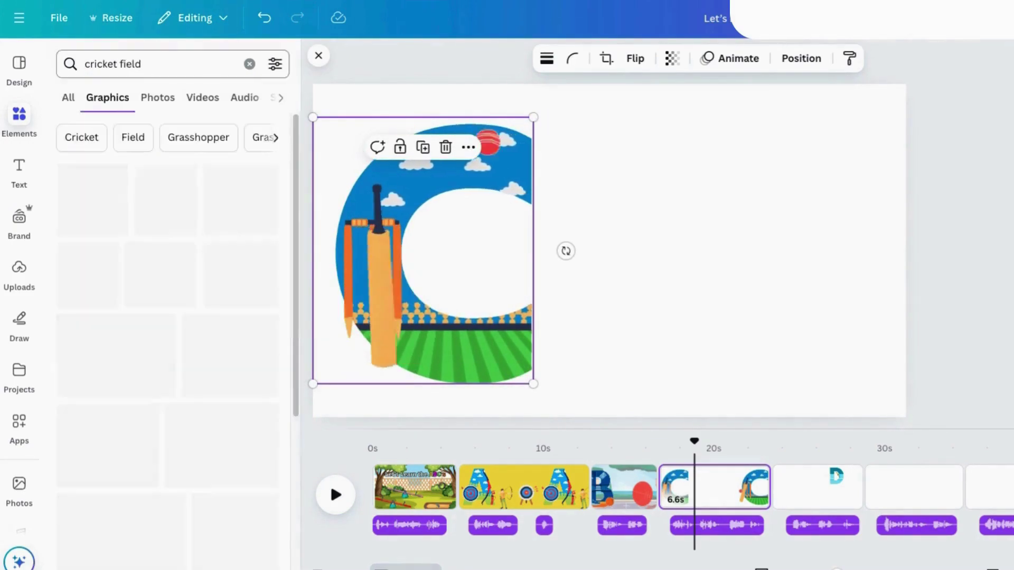
Add the green cricket ground illustration as a faded full-page background behind the letter C on the fourth page
{"action": "scroll", "coordinate": [210, 330], "scroll_direction": "down", "scroll_amount": 4}
{"action": "scroll", "coordinate": [210, 329], "scroll_direction": "down", "scroll_amount": 5}
{"action": "scroll", "coordinate": [98, 330], "scroll_direction": "up", "scroll_amount": 3}
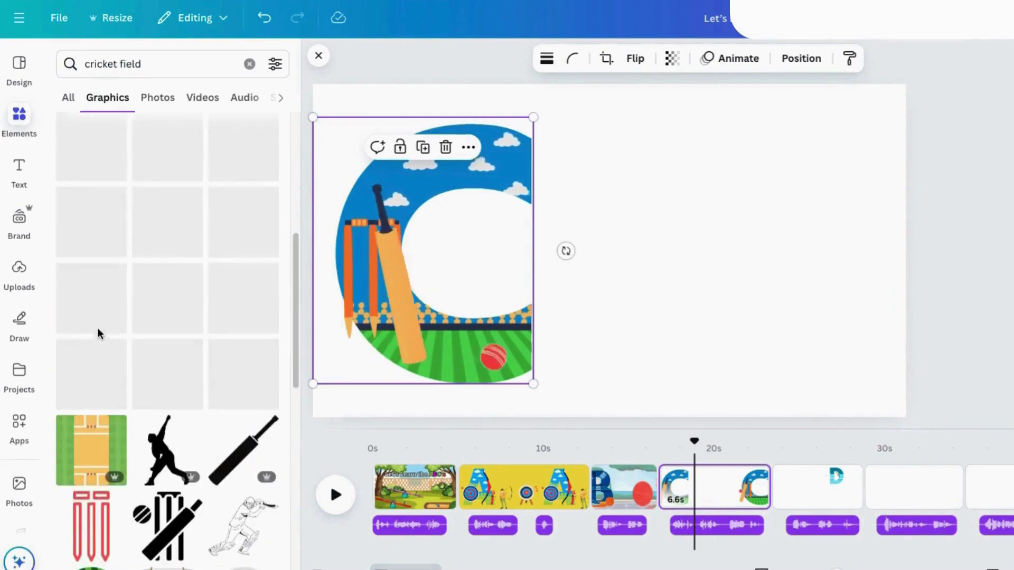
{"action": "left_click", "coordinate": [167, 146]}
{"action": "left_click_drag", "start_coordinate": [710, 317], "coordinate": [940, 449]}
{"action": "left_click_drag", "start_coordinate": [724, 301], "coordinate": [692, 117]}
{"action": "left_click", "coordinate": [830, 58]}
{"action": "left_click", "coordinate": [701, 58]}
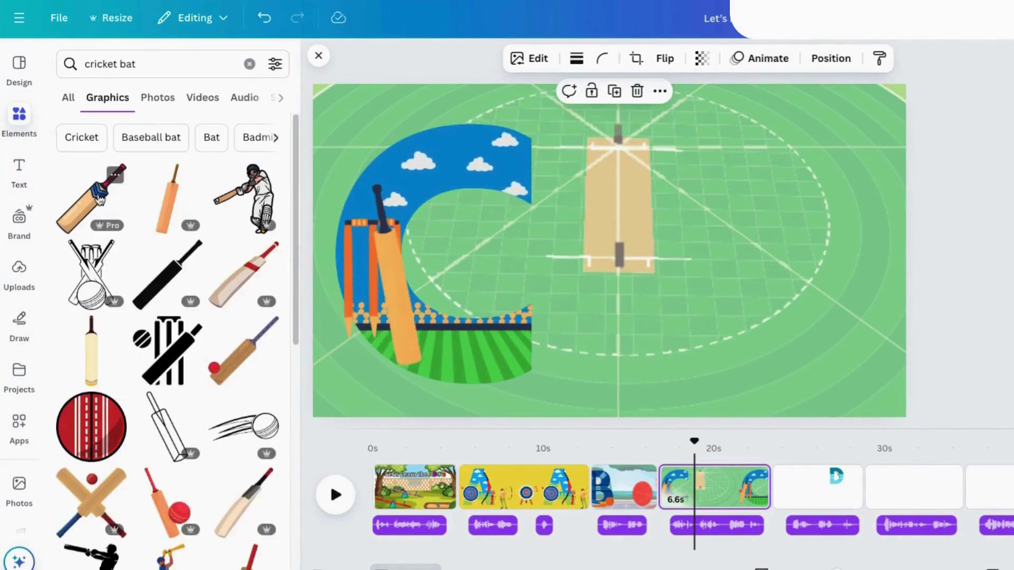
{"action": "left_click", "coordinate": [100, 201]}
{"action": "left_click_drag", "start_coordinate": [803, 79], "coordinate": [785, 154]}
{"action": "left_click", "coordinate": [712, 125]}
Add the batsman in white to the fourth page and enlarge him on the right side, opposite the letter C
{"action": "left_click", "coordinate": [244, 198]}
{"action": "left_click_drag", "start_coordinate": [668, 318], "coordinate": [757, 417]}
{"action": "left_click_drag", "start_coordinate": [654, 302], "coordinate": [769, 236]}
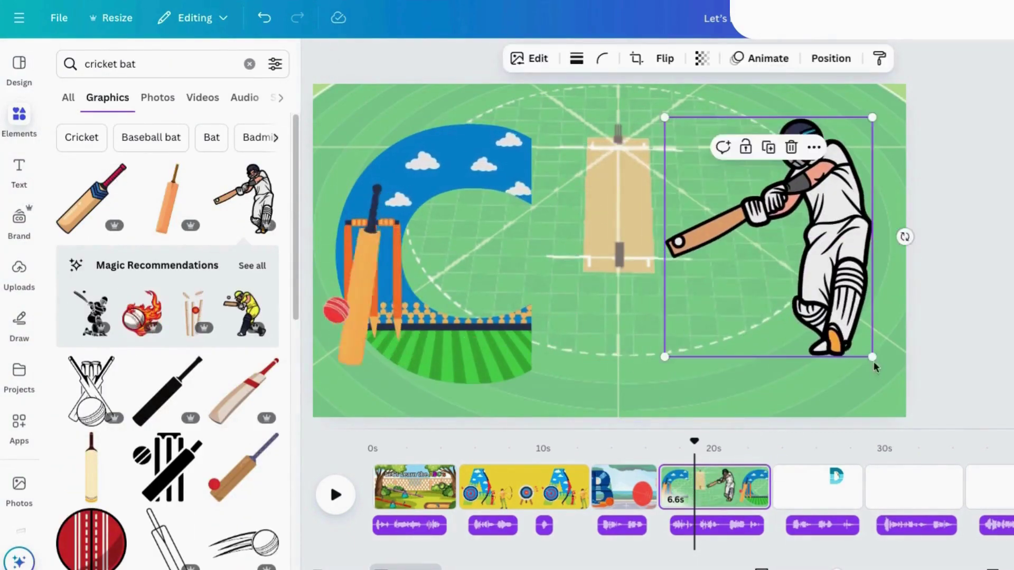
{"action": "left_click_drag", "start_coordinate": [873, 359], "coordinate": [897, 384]}
{"action": "left_click_drag", "start_coordinate": [781, 254], "coordinate": [766, 262]}
Add the red cricket ball graphic, shrink it and place it on the ground in front of the batsman
{"action": "scroll", "coordinate": [91, 386], "scroll_direction": "down", "scroll_amount": 3}
{"action": "left_click", "coordinate": [91, 387]}
{"action": "left_click_drag", "start_coordinate": [677, 184], "coordinate": [592, 266]}
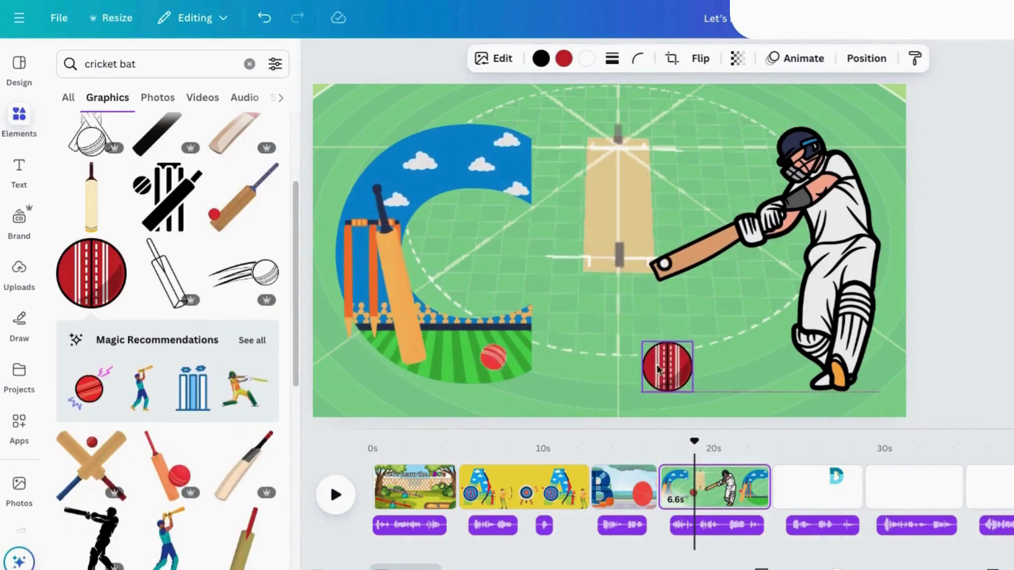
Give the cricket ball a custom animation along a hand-drawn bouncing path and replay it from the page's start
{"action": "left_click", "coordinate": [798, 59]}
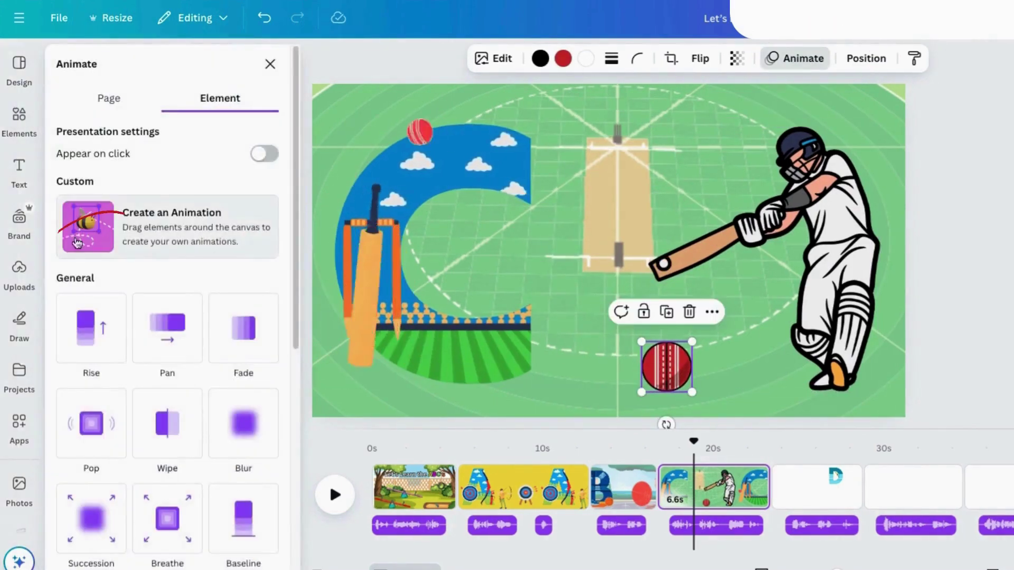
{"action": "left_click", "coordinate": [96, 228]}
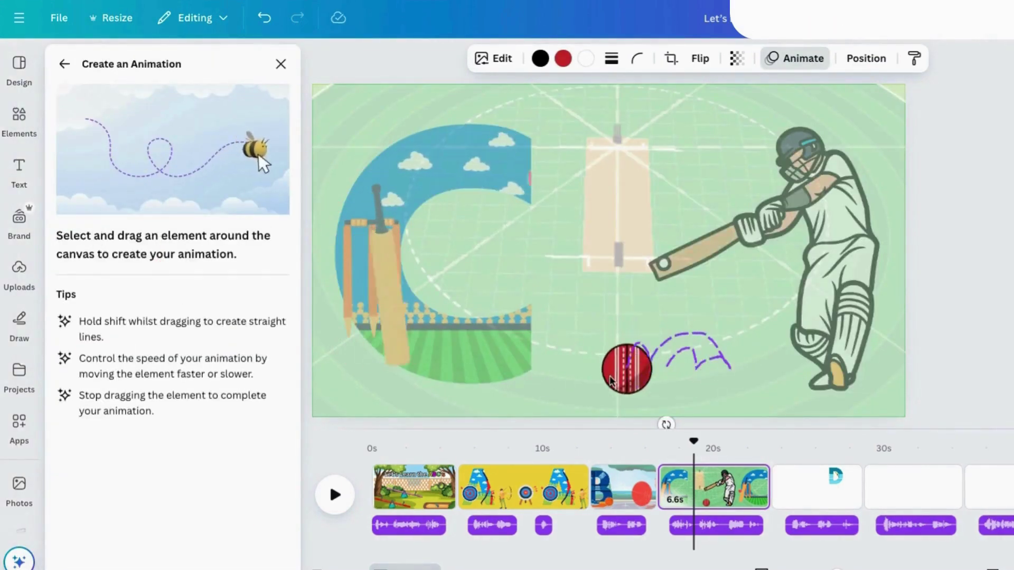
{"action": "left_click_drag", "start_coordinate": [610, 381], "coordinate": [697, 364]}
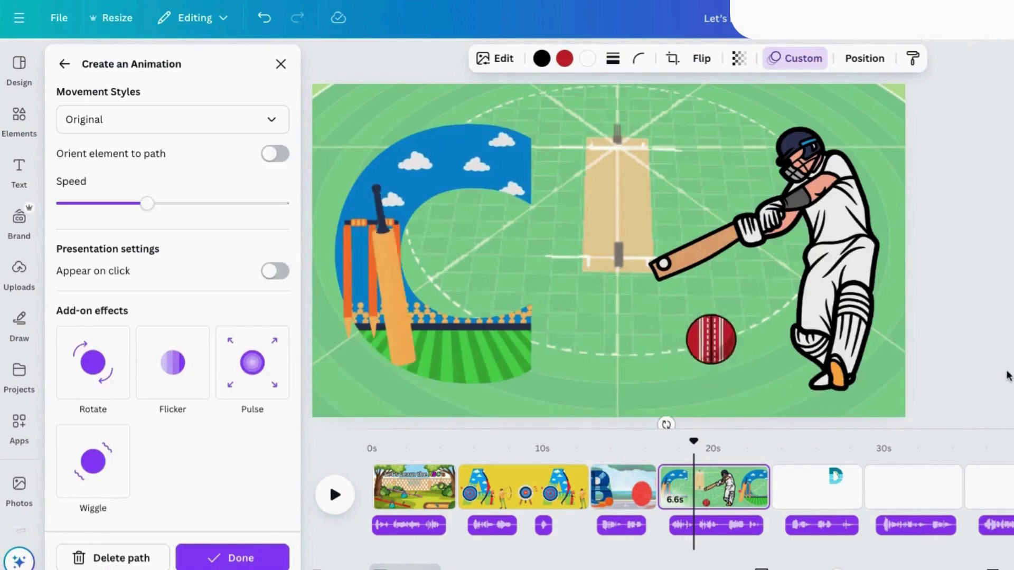
{"action": "left_click", "coordinate": [241, 558]}
{"action": "left_click_drag", "start_coordinate": [693, 441], "coordinate": [664, 443]}
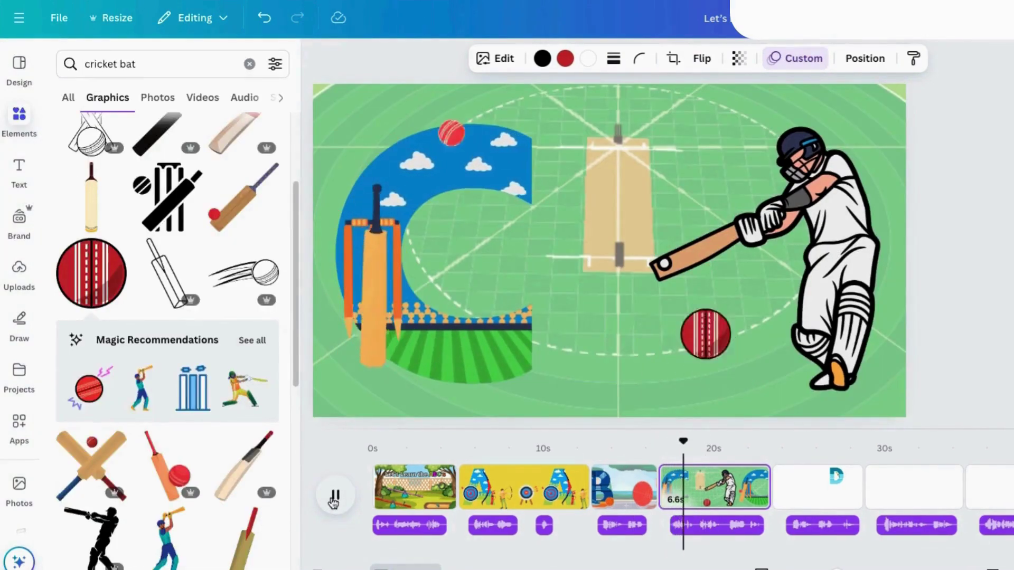
Move the animated letter D to the left side of the fifth page and enlarge it to most of the page height
{"action": "left_click", "coordinate": [831, 496]}
{"action": "left_click_drag", "start_coordinate": [771, 174], "coordinate": [372, 174]}
{"action": "left_click_drag", "start_coordinate": [443, 230], "coordinate": [536, 352]}
{"action": "left_click_drag", "start_coordinate": [443, 221], "coordinate": [438, 237]}
Search the graphics for "swimming pool" and stretch the blue tiled pool water picture over the whole fifth page
{"action": "triple_click", "coordinate": [156, 55]}
{"action": "type", "text": "swimming"}
{"action": "left_click", "coordinate": [126, 150]}
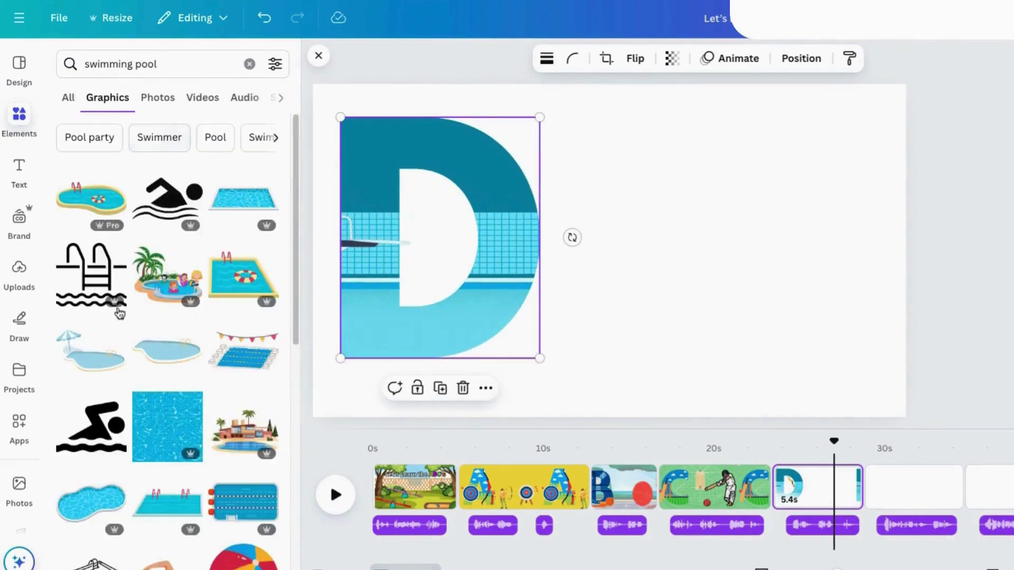
{"action": "scroll", "coordinate": [149, 455], "scroll_direction": "down", "scroll_amount": 4}
{"action": "left_click", "coordinate": [168, 225]}
{"action": "left_click_drag", "start_coordinate": [528, 264], "coordinate": [570, 199]}
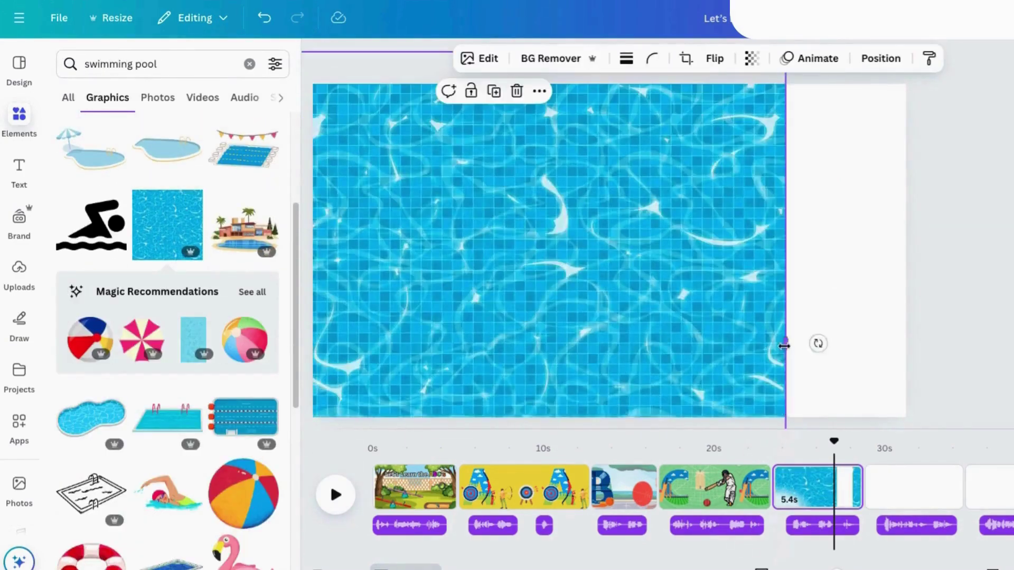
{"action": "left_click_drag", "start_coordinate": [783, 343], "coordinate": [930, 343]}
Make the pool water picture partly transparent and move it behind the letter D
{"action": "left_click_drag", "start_coordinate": [780, 117], "coordinate": [752, 117]}
{"action": "left_click", "coordinate": [880, 59]}
{"action": "left_click_drag", "start_coordinate": [172, 186], "coordinate": [172, 232]}
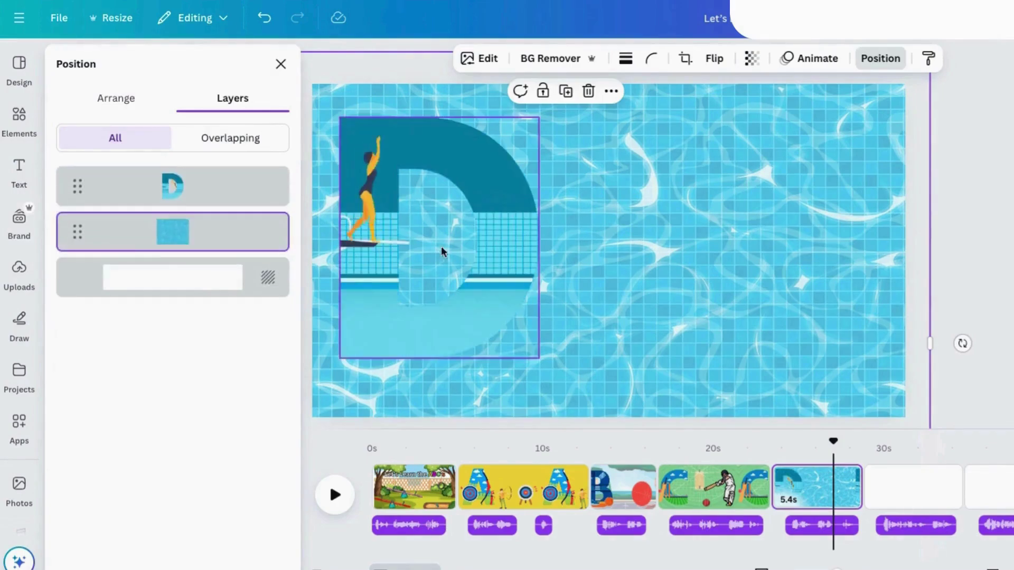
Enlarge the letter D slightly on the swimming pool page and search the graphics for a diver
{"action": "left_click", "coordinate": [442, 246]}
{"action": "left_click_drag", "start_coordinate": [539, 360], "coordinate": [557, 380]}
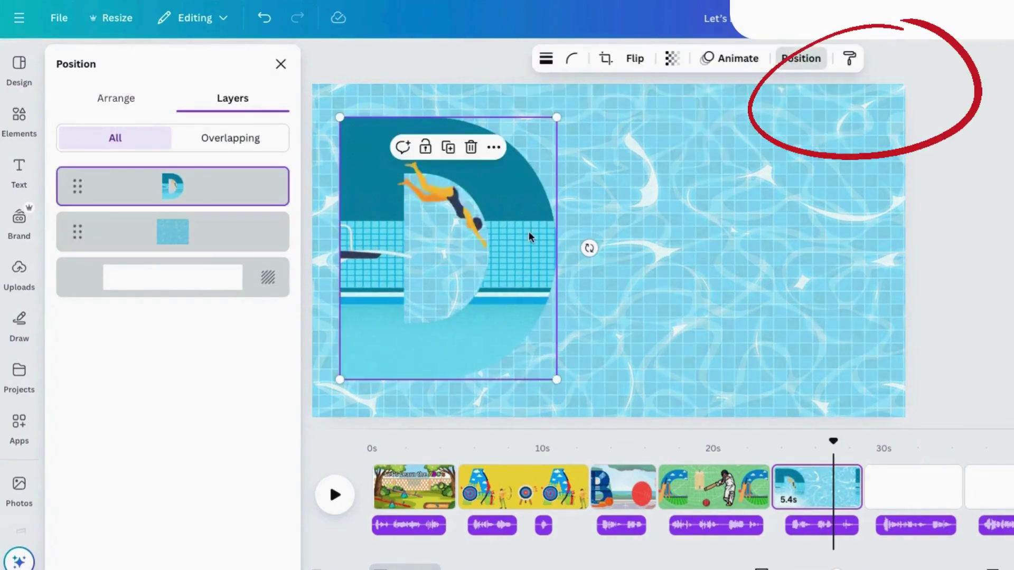
{"action": "left_click", "coordinate": [281, 64]}
{"action": "triple_click", "coordinate": [158, 64]}
{"action": "type", "text": "diver"}
{"action": "key", "text": "Return"}
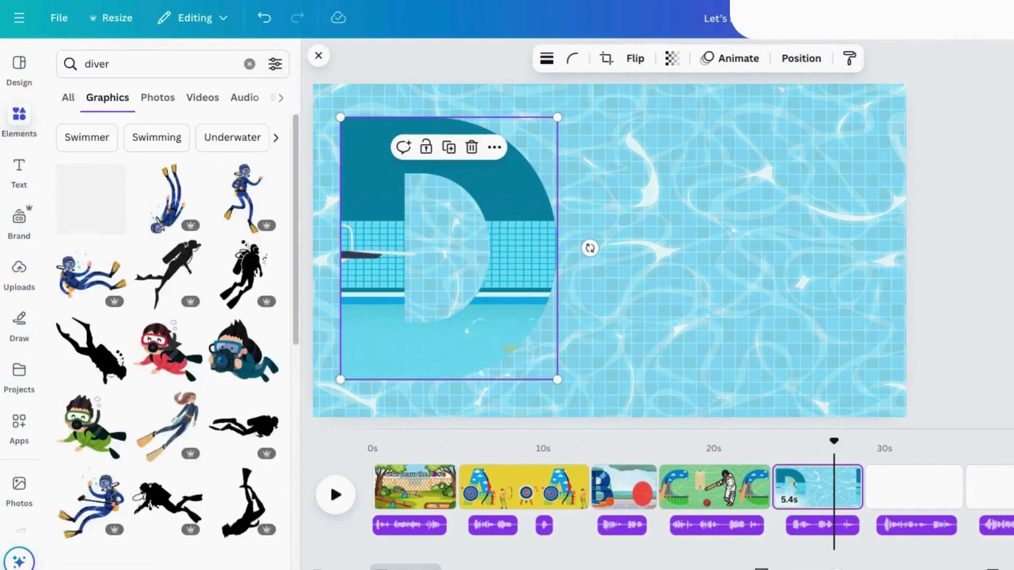
Add the diver in the light-blue swimsuit, enlarge and rotate it to dive downward, and move it to the page's right edge
{"action": "scroll", "coordinate": [184, 390], "scroll_direction": "down", "scroll_amount": 4}
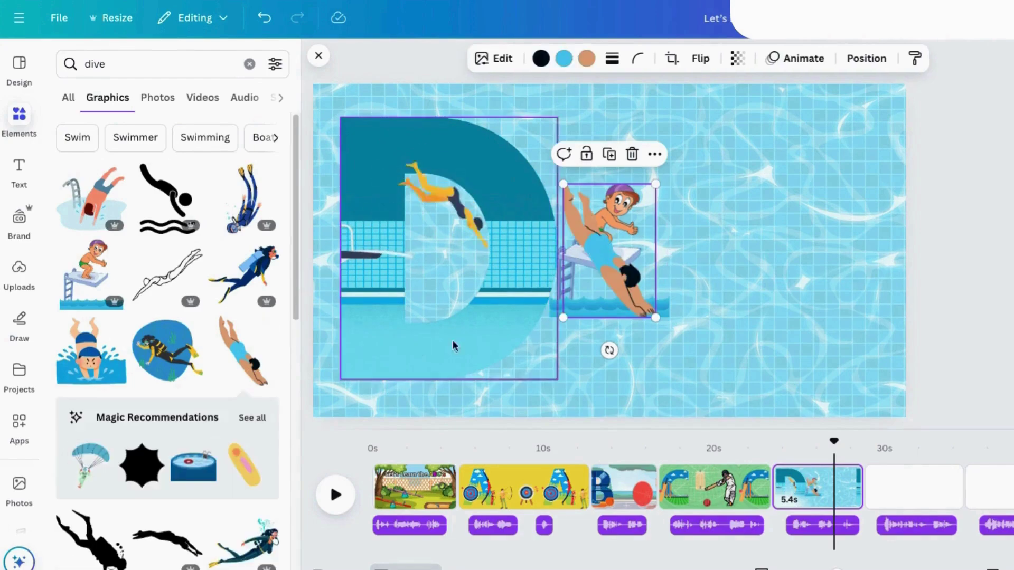
{"action": "left_click_drag", "start_coordinate": [609, 235], "coordinate": [735, 240]}
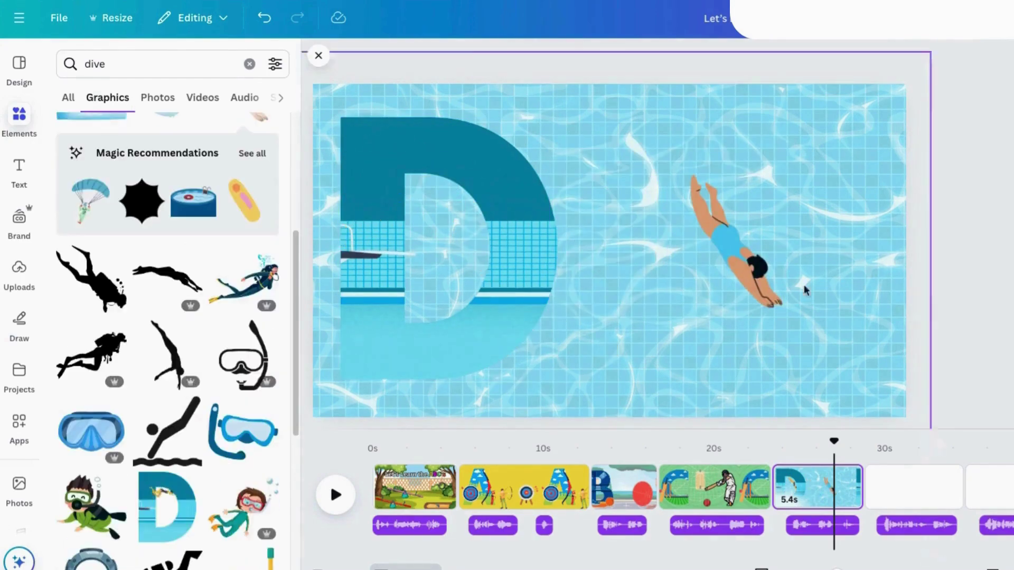
{"action": "left_click", "coordinate": [775, 286]}
{"action": "left_click_drag", "start_coordinate": [690, 308], "coordinate": [640, 383]}
{"action": "left_click_drag", "start_coordinate": [816, 278], "coordinate": [785, 303]}
{"action": "left_click_drag", "start_coordinate": [645, 358], "coordinate": [841, 242]}
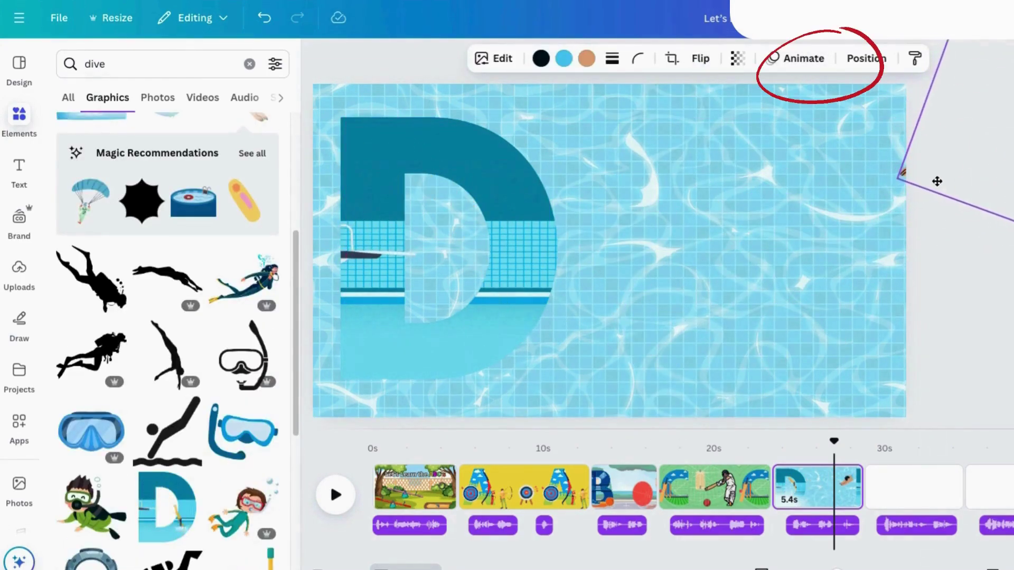
Give the diver a custom animation along a hand-drawn diagonal path from the page's upper right down past its lower edge
{"action": "left_click", "coordinate": [803, 58]}
{"action": "left_click", "coordinate": [159, 221]}
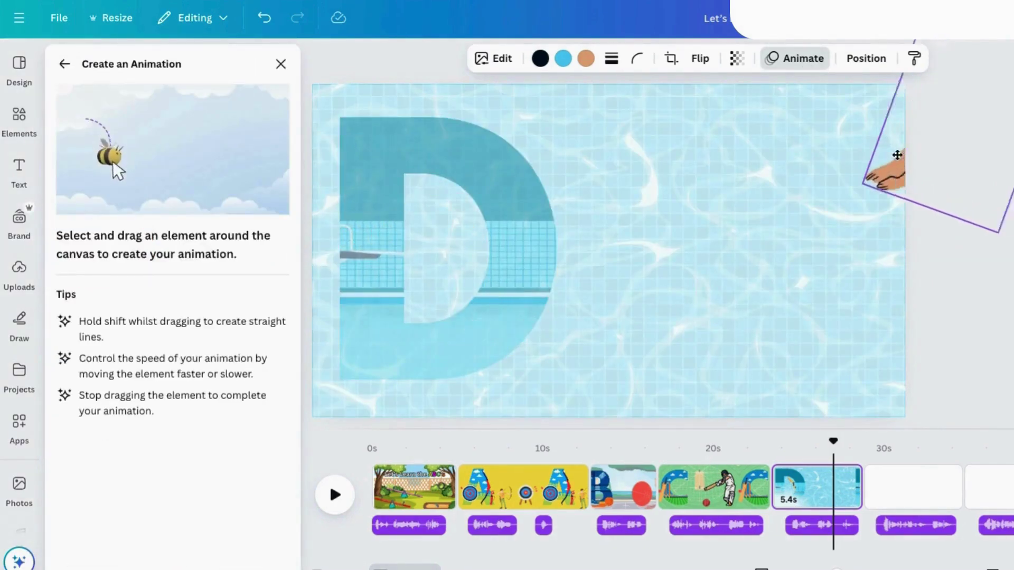
{"action": "left_click_drag", "start_coordinate": [897, 155], "coordinate": [378, 551]}
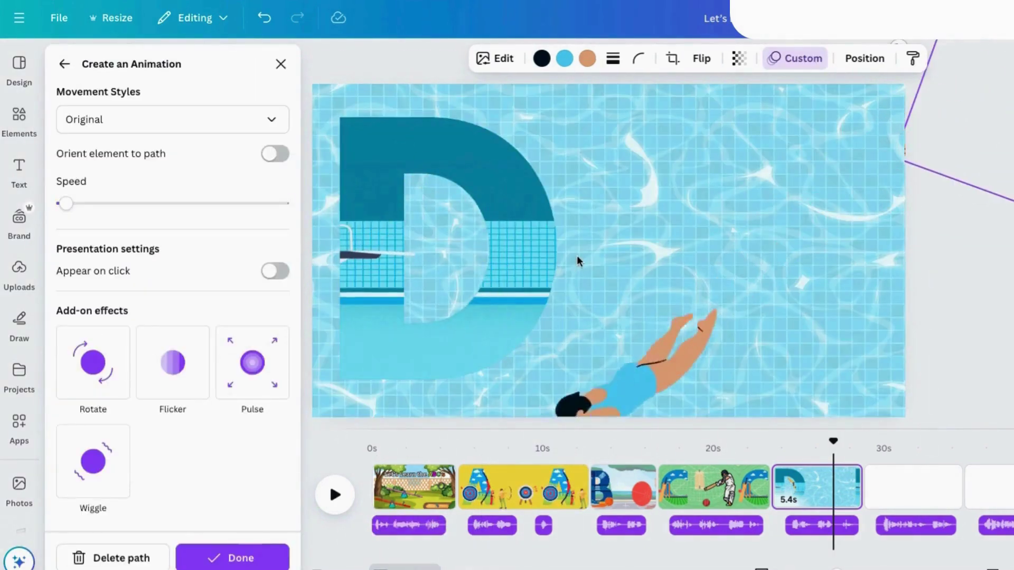
{"action": "left_click", "coordinate": [236, 557]}
Search the graphics for "splash" and limit the results to animated ones
{"action": "triple_click", "coordinate": [119, 65]}
{"action": "type", "text": "splash"}
{"action": "key", "text": "Return"}
{"action": "left_click", "coordinate": [275, 64]}
{"action": "left_click", "coordinate": [75, 332]}
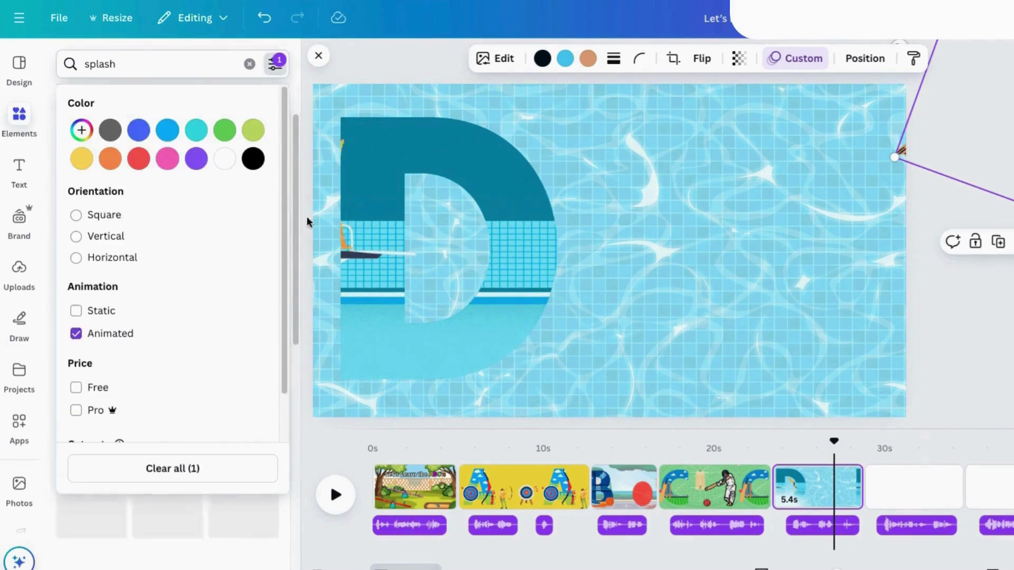
{"action": "left_click", "coordinate": [307, 216]}
{"action": "scroll", "coordinate": [225, 338], "scroll_direction": "down", "scroll_amount": 4}
Search for "water splash", add the animated yellow splash, shrink it and place it at the pool page's lower edge
{"action": "left_click", "coordinate": [85, 64]}
{"action": "type", "text": "wa"}
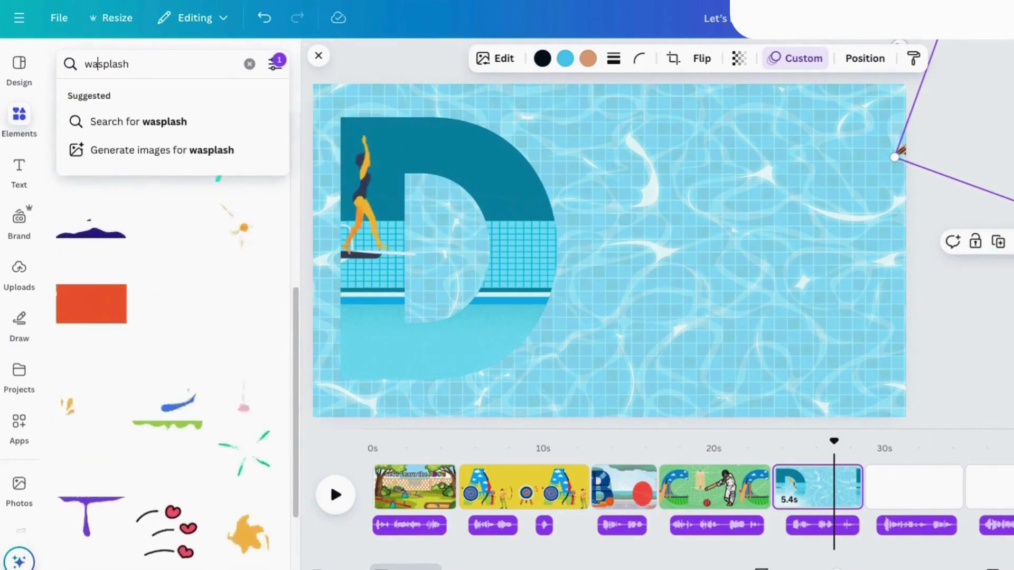
{"action": "type", "text": "ter"}
{"action": "key", "text": "Return"}
{"action": "scroll", "coordinate": [190, 335], "scroll_direction": "down", "scroll_amount": 5}
{"action": "left_click", "coordinate": [242, 346]}
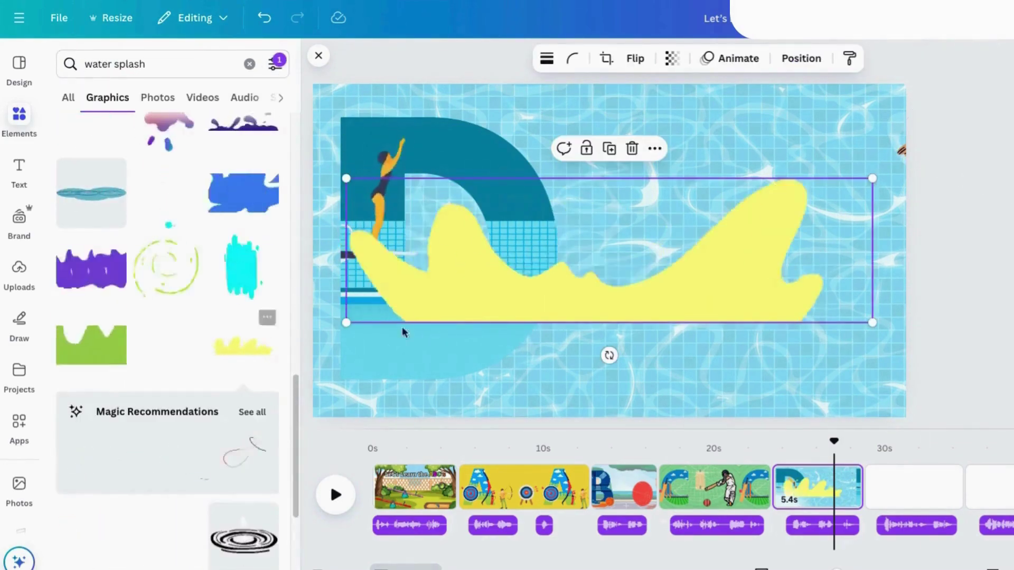
{"action": "left_click_drag", "start_coordinate": [600, 315], "coordinate": [580, 401]}
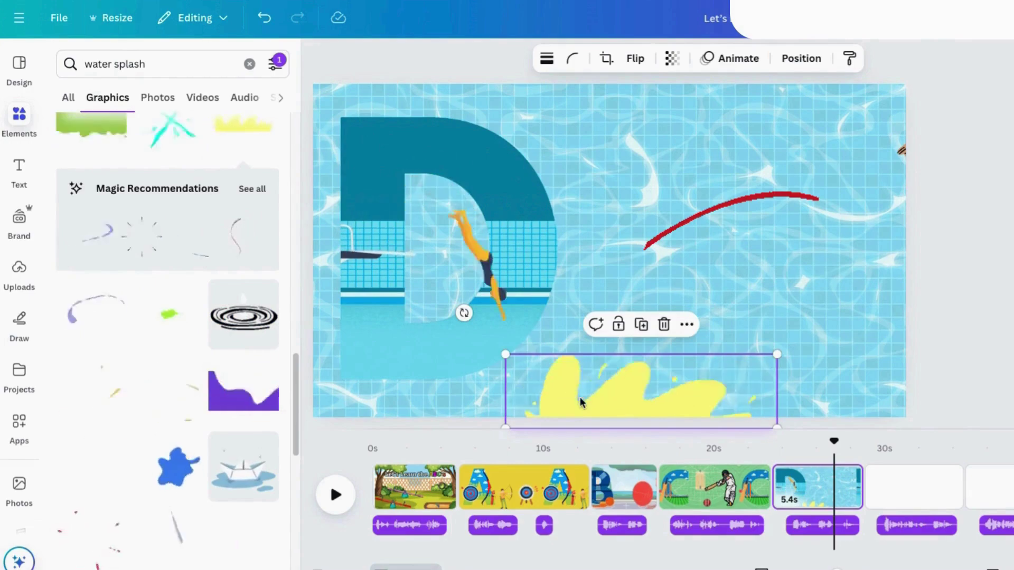
Show the splash's timing, trim its start so it appears from about the middle of the pool page, and replay the page
{"action": "left_click", "coordinate": [686, 328]}
{"action": "left_click", "coordinate": [747, 247]}
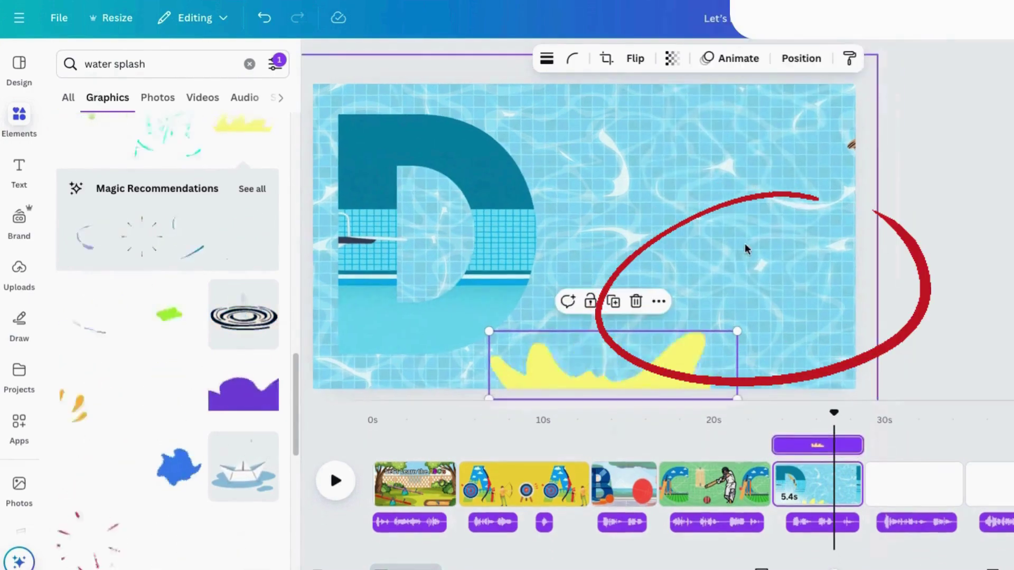
{"action": "left_click_drag", "start_coordinate": [774, 446], "coordinate": [822, 447]}
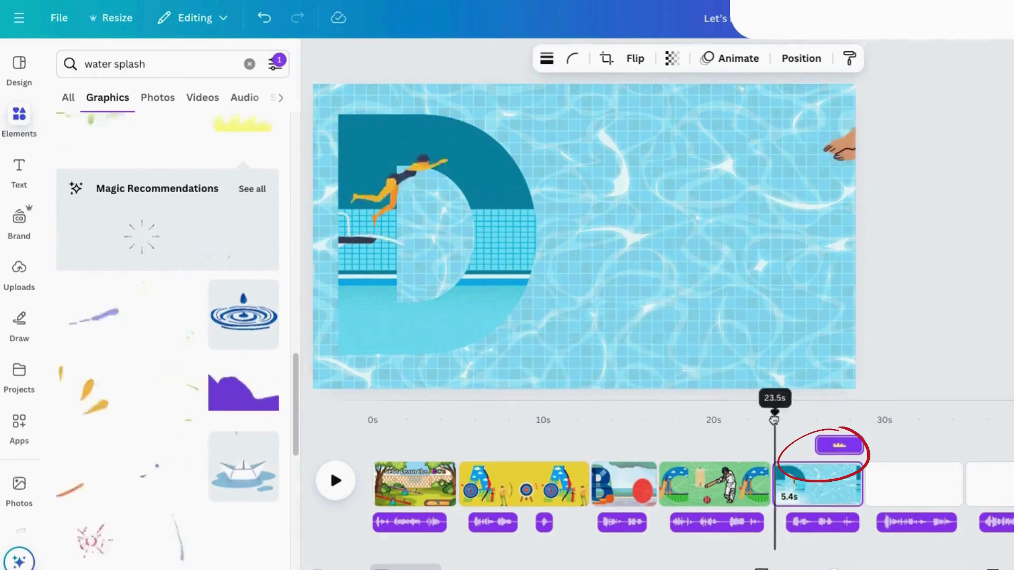
{"action": "left_click", "coordinate": [334, 480]}
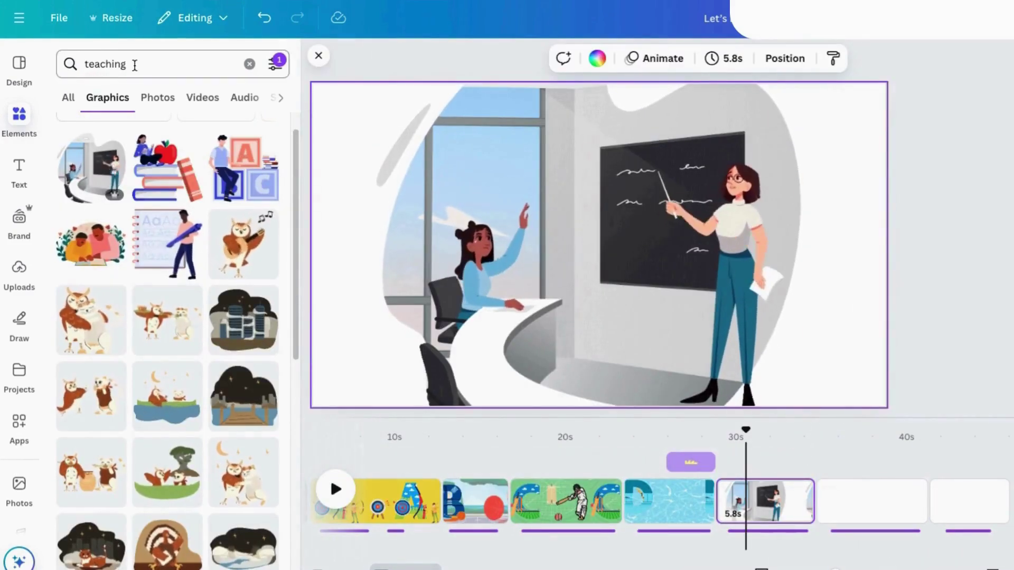
Search the graphics for "classroom" without the animated filter and stretch the empty orange classroom picture over the whole sixth page
{"action": "left_click", "coordinate": [135, 66]}
{"action": "left_click", "coordinate": [249, 63]}
{"action": "left_click", "coordinate": [227, 128]}
{"action": "scroll", "coordinate": [191, 294], "scroll_direction": "down", "scroll_amount": 5}
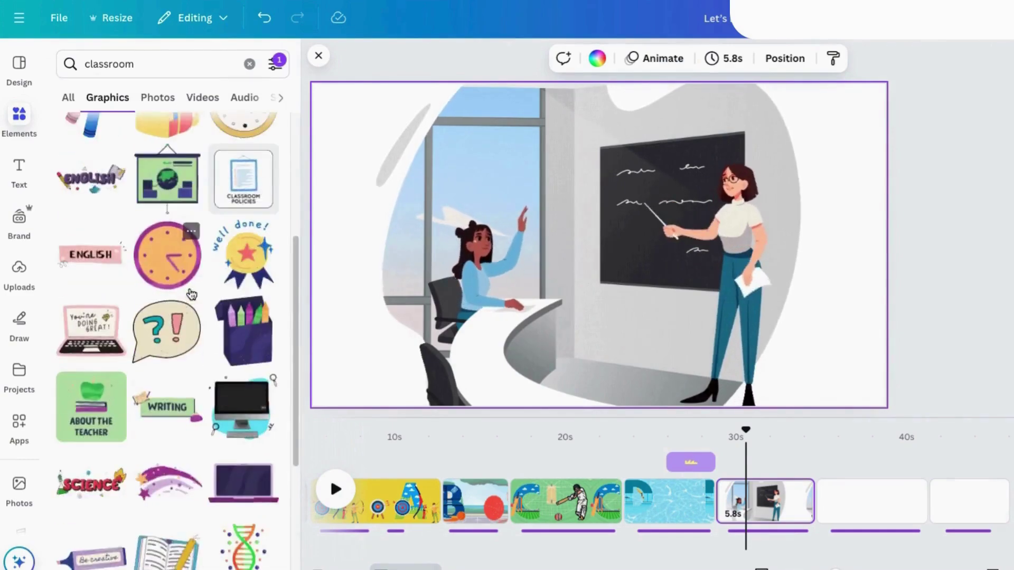
{"action": "left_click", "coordinate": [275, 63]}
{"action": "left_click", "coordinate": [76, 333]}
{"action": "left_click", "coordinate": [167, 355]}
{"action": "left_click_drag", "start_coordinate": [476, 176], "coordinate": [71, 11]}
{"action": "left_click_drag", "start_coordinate": [541, 197], "coordinate": [756, 310]}
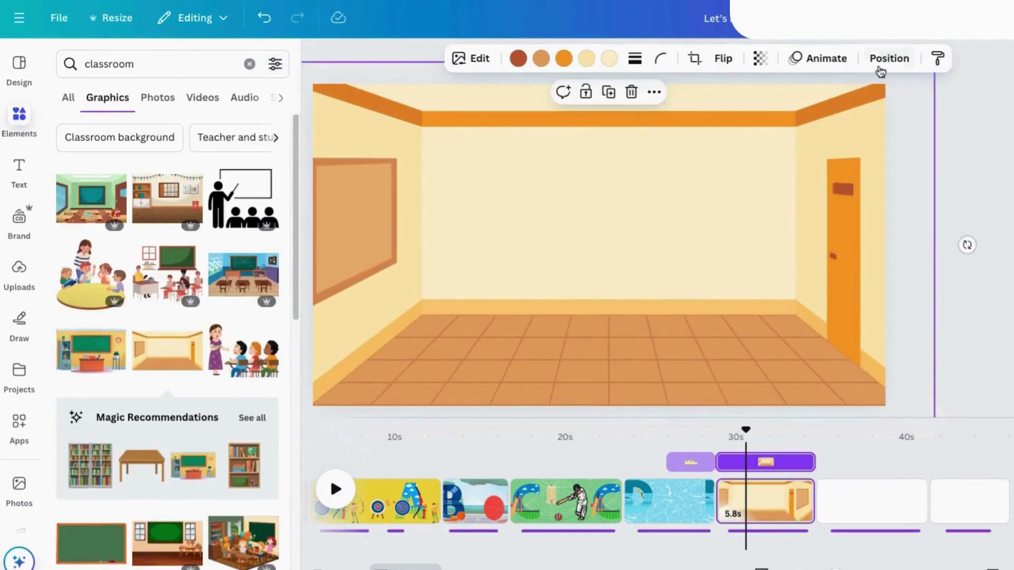
Move the classroom picture behind the animated teaching scene on the sixth page
{"action": "left_click", "coordinate": [880, 71]}
{"action": "left_click_drag", "start_coordinate": [245, 190], "coordinate": [244, 242]}
{"action": "left_click", "coordinate": [533, 168]}
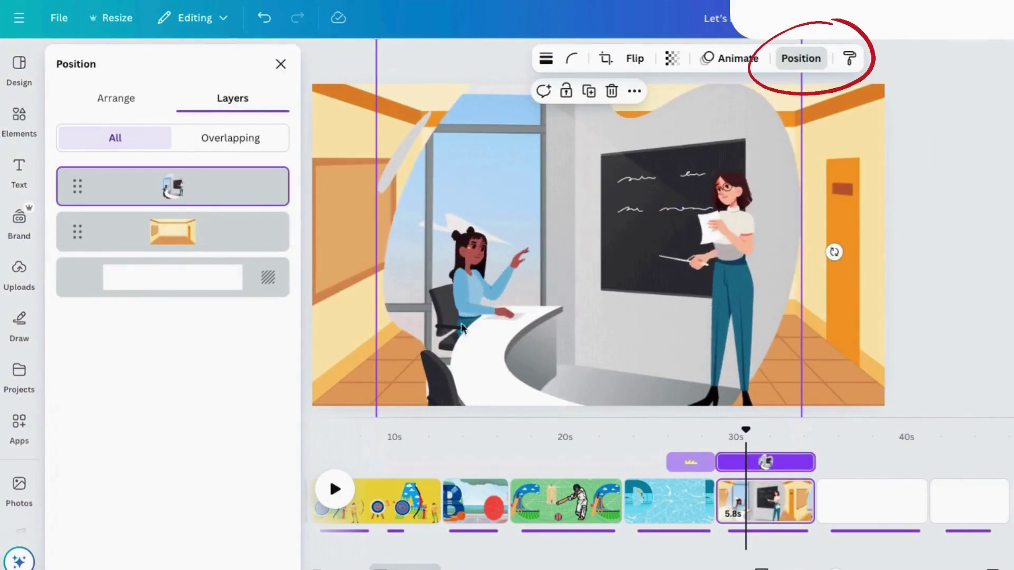
Place the empty classroom picture on the following blank page and stretch it over the whole page
{"action": "left_click", "coordinate": [863, 500]}
{"action": "key", "text": "super+Tab"}
{"action": "left_click_drag", "start_coordinate": [230, 302], "coordinate": [0, 511]}
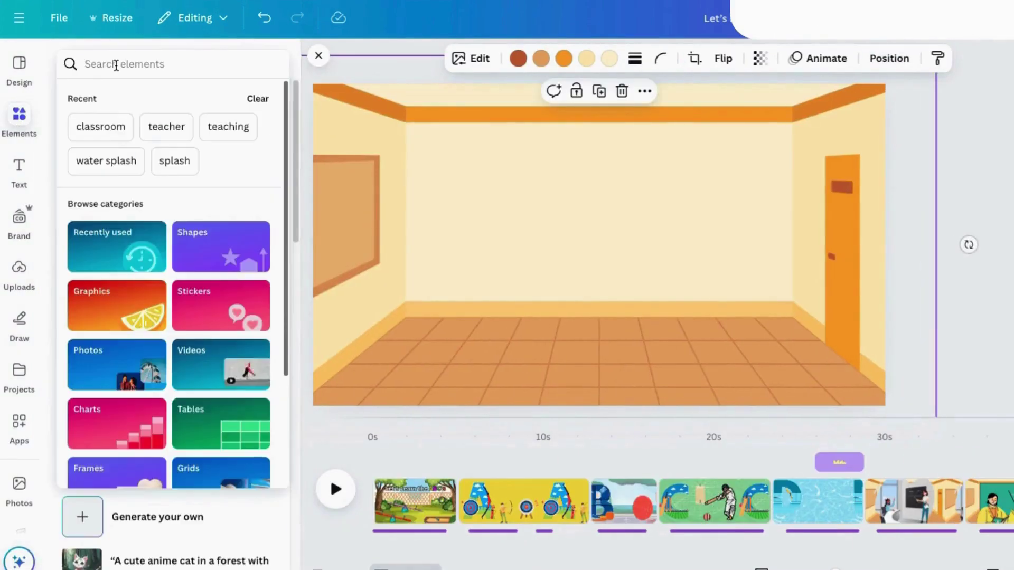
Search the graphics for "teacher", limit the results to animated ones and look through them
{"action": "left_click", "coordinate": [167, 127]}
{"action": "left_click", "coordinate": [106, 97]}
{"action": "left_click", "coordinate": [275, 64]}
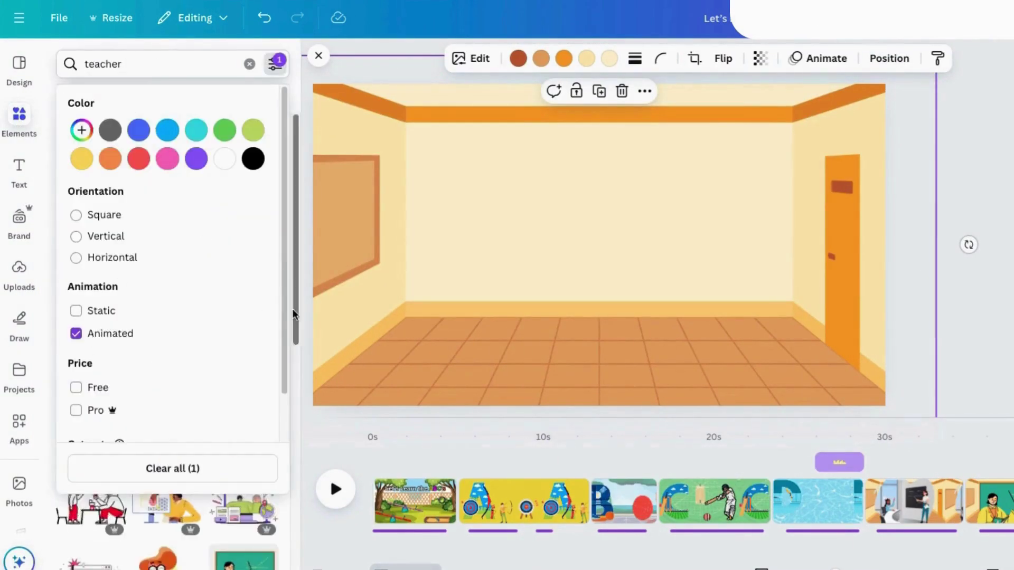
{"action": "left_click", "coordinate": [293, 314]}
{"action": "scroll", "coordinate": [253, 364], "scroll_direction": "down", "scroll_amount": 8}
{"action": "scroll", "coordinate": [253, 317], "scroll_direction": "up", "scroll_amount": 5}
Add the animated standing teacher with the pointer, flip it horizontally, shrink it and place it beside the classroom's wall board
{"action": "left_click", "coordinate": [233, 223]}
{"action": "left_click", "coordinate": [635, 58]}
{"action": "left_click", "coordinate": [636, 99]}
{"action": "left_click_drag", "start_coordinate": [482, 113], "coordinate": [534, 172]}
{"action": "left_click_drag", "start_coordinate": [636, 255], "coordinate": [460, 270]}
Search the graphics for "students" and place the child reading a red book in the classroom's lower right corner
{"action": "left_click", "coordinate": [158, 64]}
{"action": "type", "text": "students"}
{"action": "key", "text": "Return"}
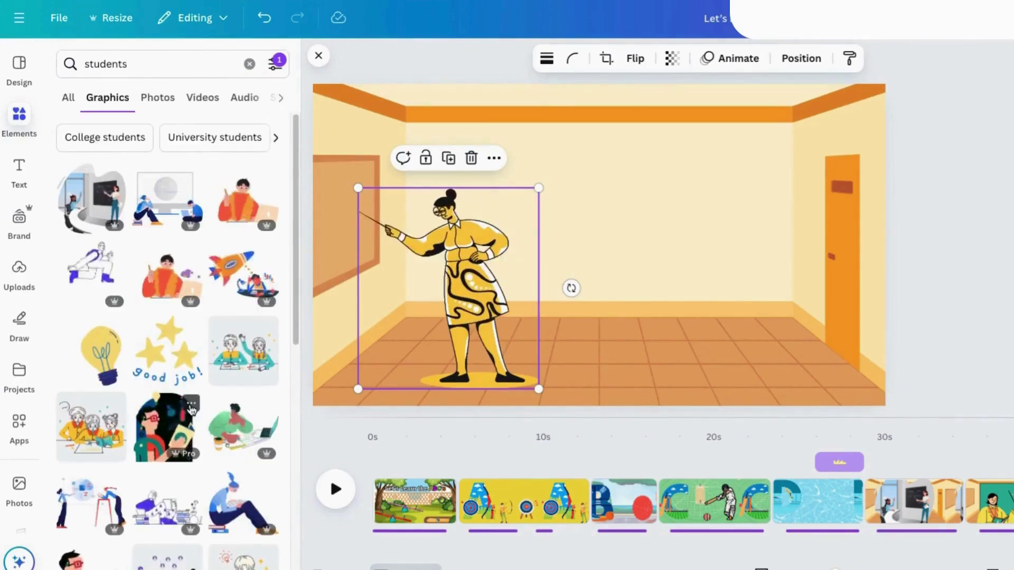
{"action": "scroll", "coordinate": [191, 410], "scroll_direction": "down", "scroll_amount": 3}
{"action": "left_click_drag", "start_coordinate": [90, 539], "coordinate": [809, 354]}
Add the animated child with stacked books on a yellow background, scale it down and place it left of the reading child
{"action": "scroll", "coordinate": [163, 431], "scroll_direction": "down", "scroll_amount": 10}
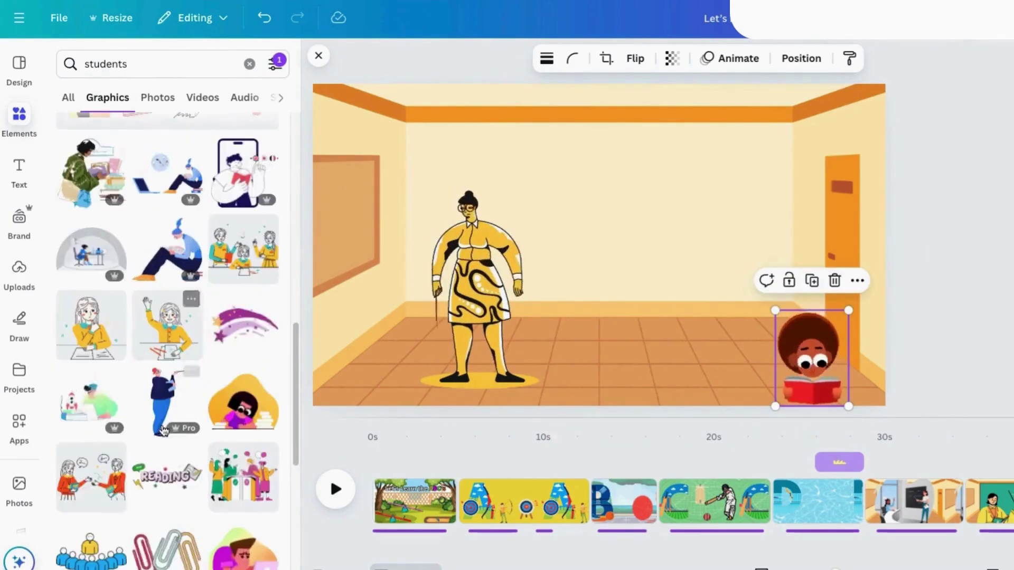
{"action": "left_click", "coordinate": [243, 401]}
{"action": "left_click_drag", "start_coordinate": [758, 118], "coordinate": [518, 310]}
{"action": "left_click_drag", "start_coordinate": [478, 341], "coordinate": [715, 380]}
{"action": "left_click_drag", "start_coordinate": [675, 348], "coordinate": [613, 300]}
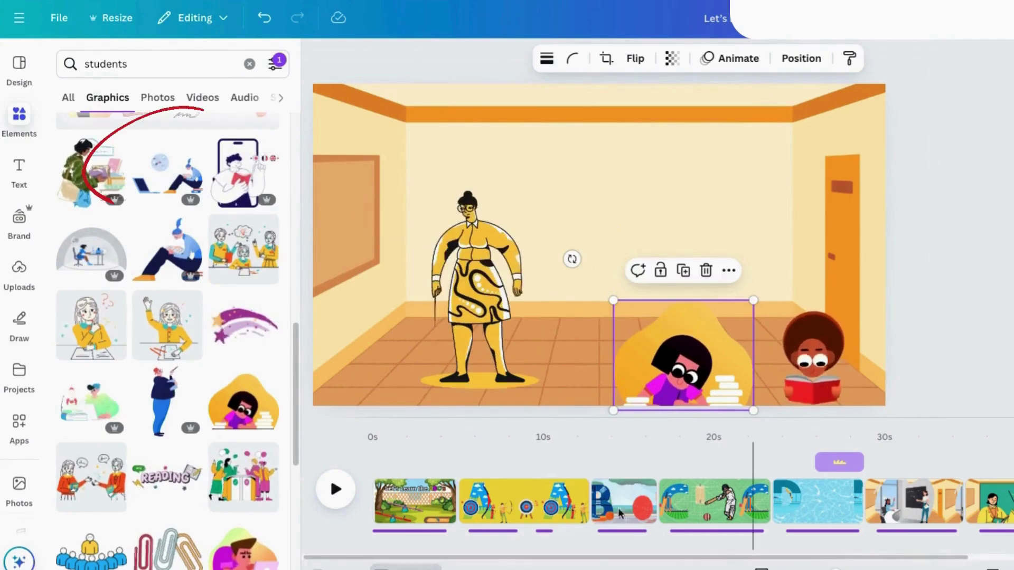
Add a Dissolve transition between all pages
{"action": "left_click", "coordinate": [457, 513]}
{"action": "left_click", "coordinate": [167, 154]}
{"action": "left_click", "coordinate": [170, 557]}
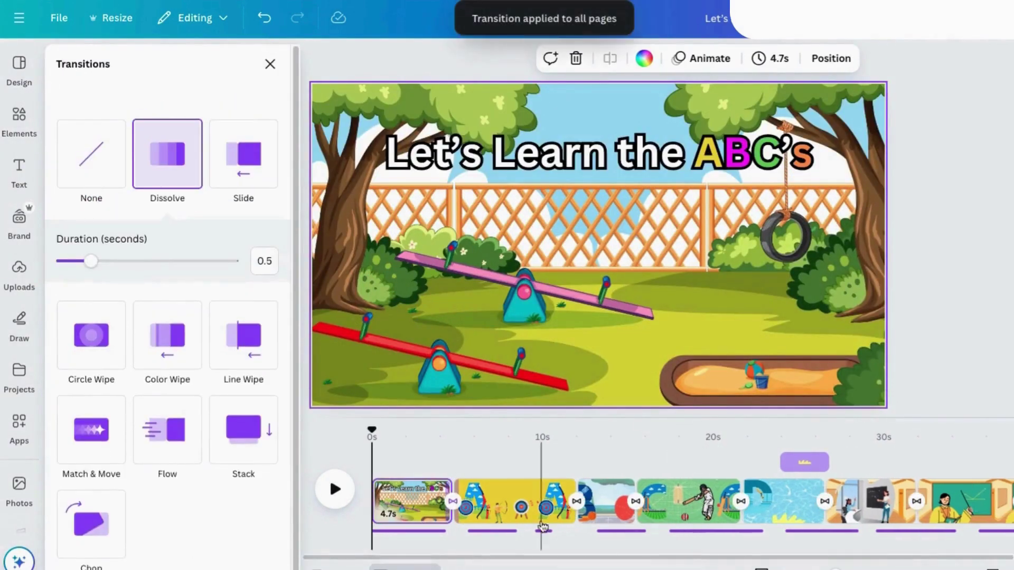
Line up the voiceover clips of the letter B and C pages and lengthen both pages to fit their clips
{"action": "left_click_drag", "start_coordinate": [450, 557], "coordinate": [509, 557]}
{"action": "left_click", "coordinate": [531, 501]}
{"action": "left_click", "coordinate": [534, 531]}
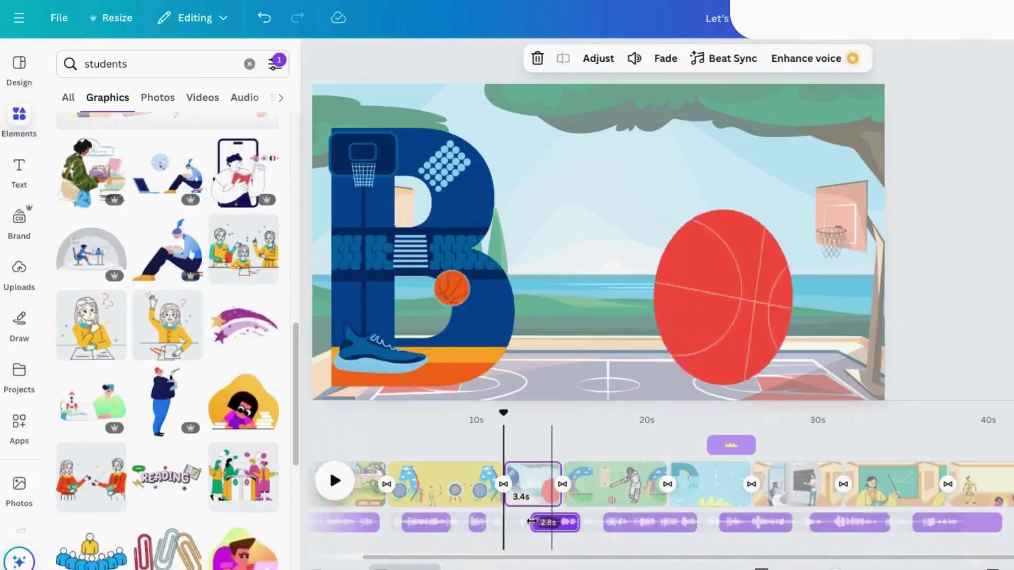
{"action": "left_click", "coordinate": [554, 494]}
{"action": "left_click_drag", "start_coordinate": [550, 521], "coordinate": [573, 500]}
{"action": "left_click_drag", "start_coordinate": [649, 521], "coordinate": [630, 521]}
{"action": "left_click_drag", "start_coordinate": [677, 498], "coordinate": [688, 498]}
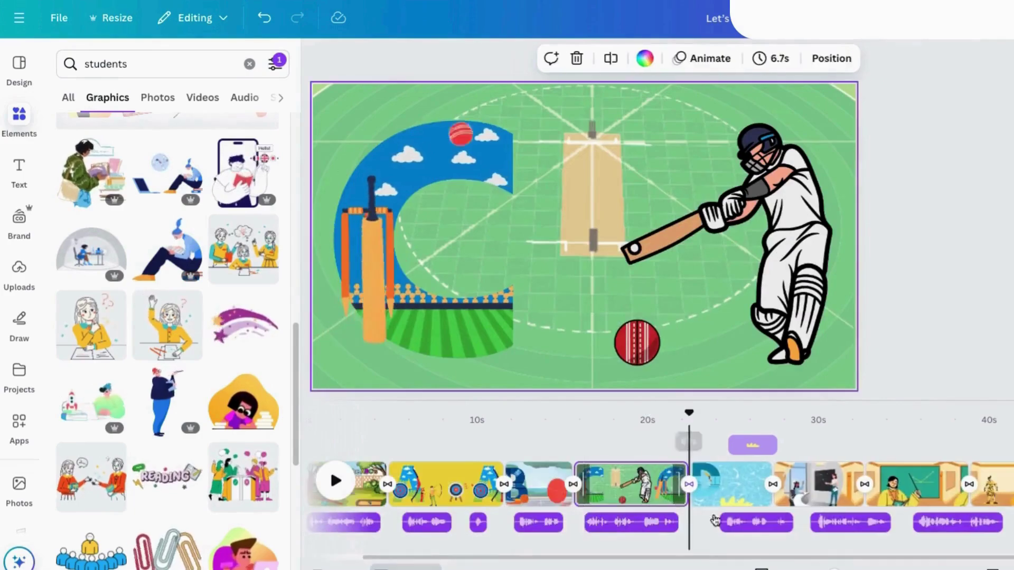
Shift the voiceover clips under the letter D and sixth pages earlier and lengthen both pages to fit them
{"action": "left_click_drag", "start_coordinate": [739, 522], "coordinate": [720, 521]}
{"action": "left_click", "coordinate": [761, 497]}
{"action": "left_click_drag", "start_coordinate": [771, 497], "coordinate": [782, 497]}
{"action": "left_click_drag", "start_coordinate": [834, 523], "coordinate": [822, 527]}
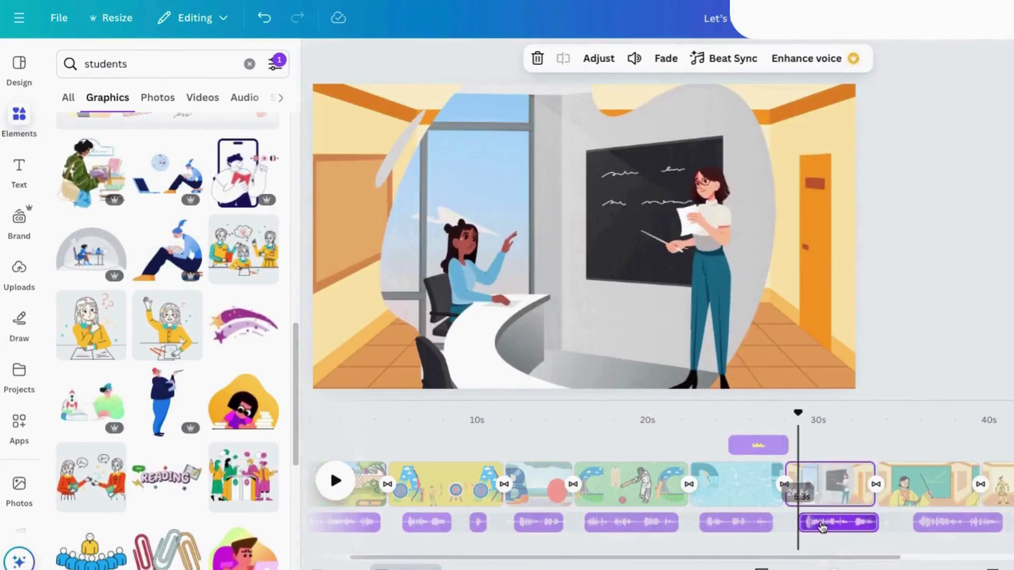
{"action": "left_click_drag", "start_coordinate": [868, 498], "coordinate": [868, 531]}
Align the last voiceover clip with the seventh page's start and extend its end to a length of 7.9 seconds
{"action": "scroll", "coordinate": [776, 563], "scroll_direction": "right", "scroll_amount": 2}
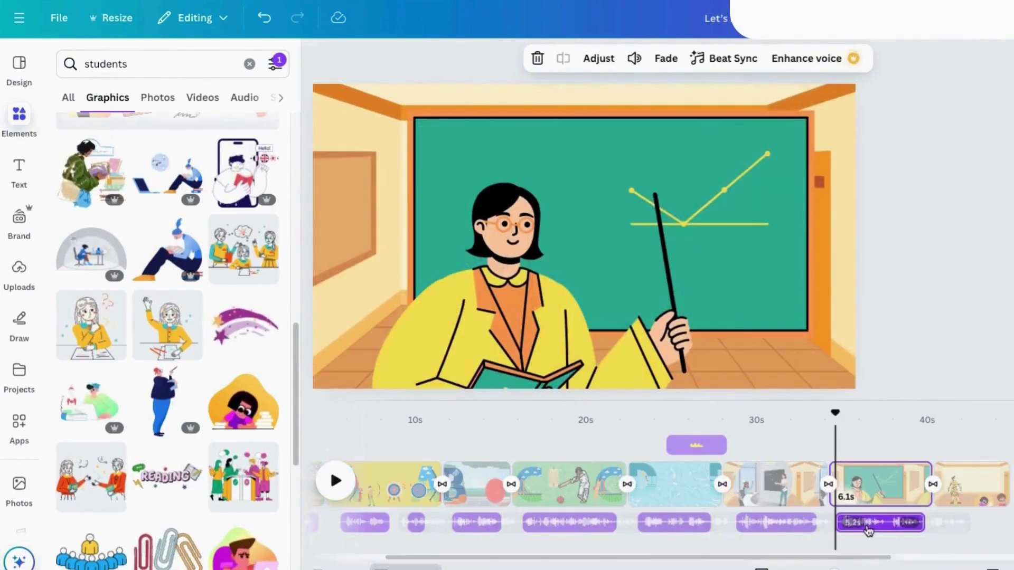
{"action": "scroll", "coordinate": [923, 514], "scroll_direction": "left", "scroll_amount": 1}
{"action": "left_click_drag", "start_coordinate": [924, 522], "coordinate": [976, 522]}
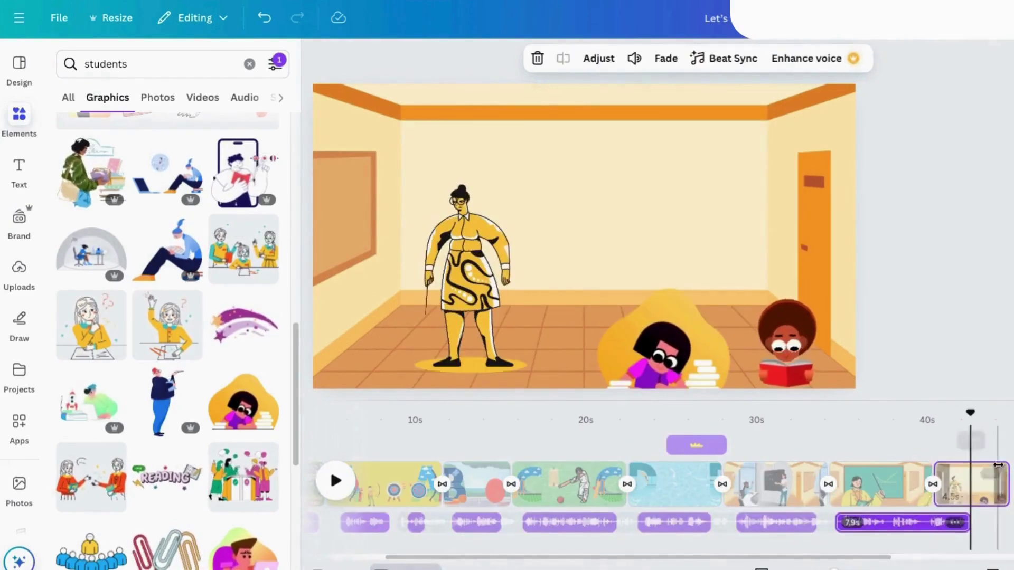
Replay the end of the video and split the last voiceover clip just before the final page
{"action": "left_click", "coordinate": [344, 484]}
{"action": "left_click", "coordinate": [347, 485]}
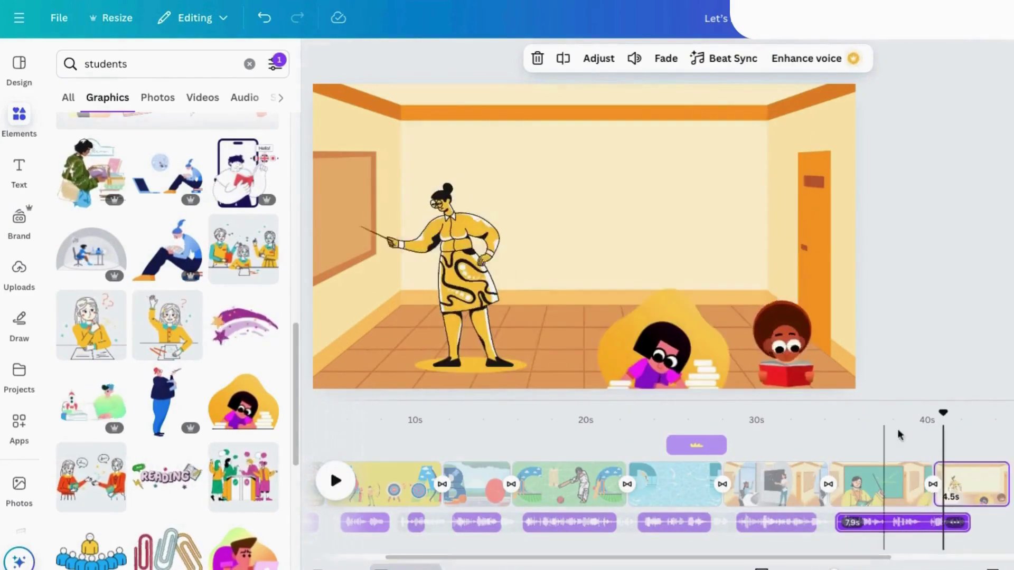
{"action": "left_click_drag", "start_coordinate": [942, 421], "coordinate": [924, 421]}
{"action": "right_click", "coordinate": [897, 519]}
{"action": "left_click", "coordinate": [950, 472]}
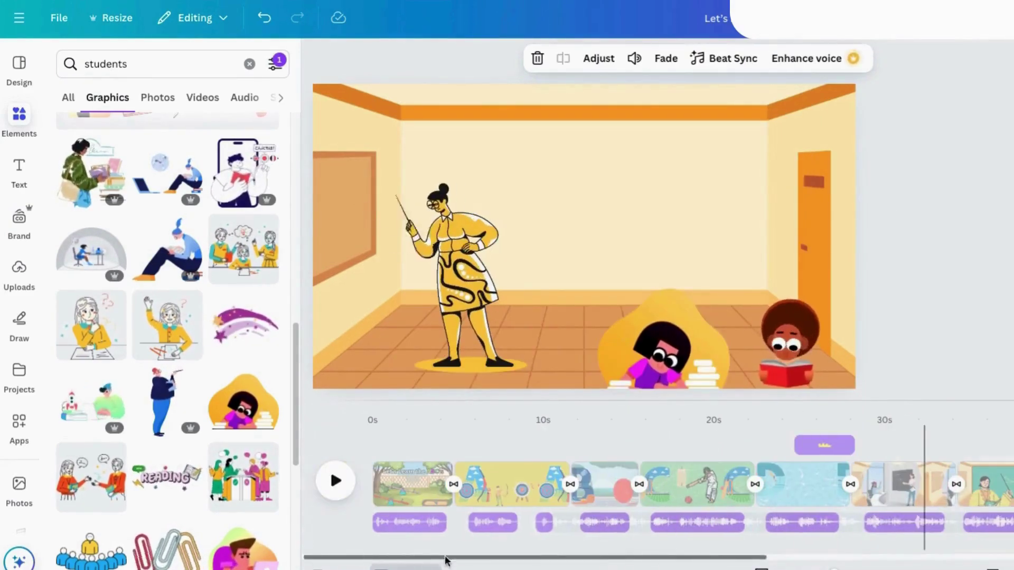
Download all eight pages as one MP4 video in 1080p quality
{"action": "left_click", "coordinate": [59, 18]}
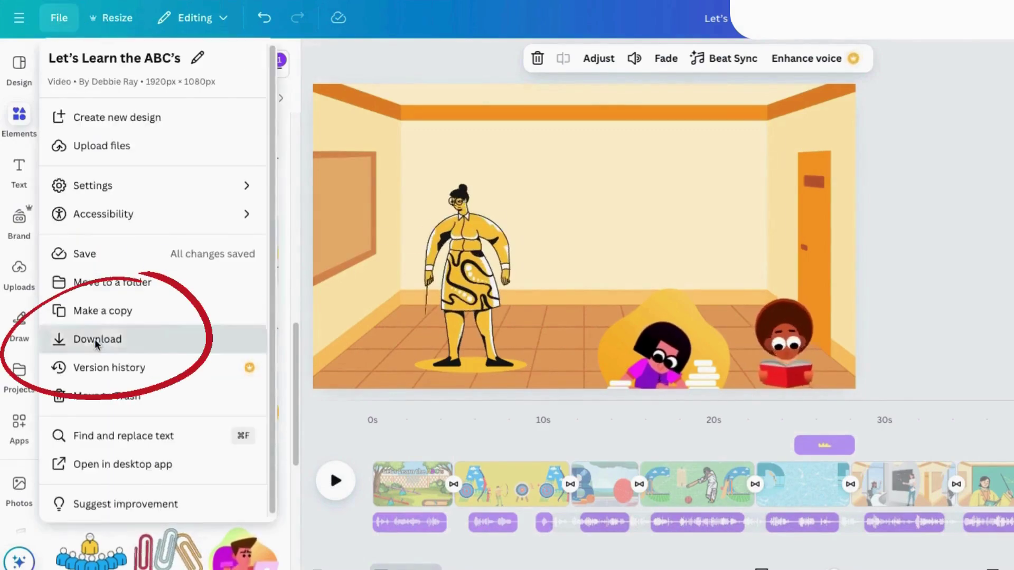
{"action": "left_click", "coordinate": [95, 337]}
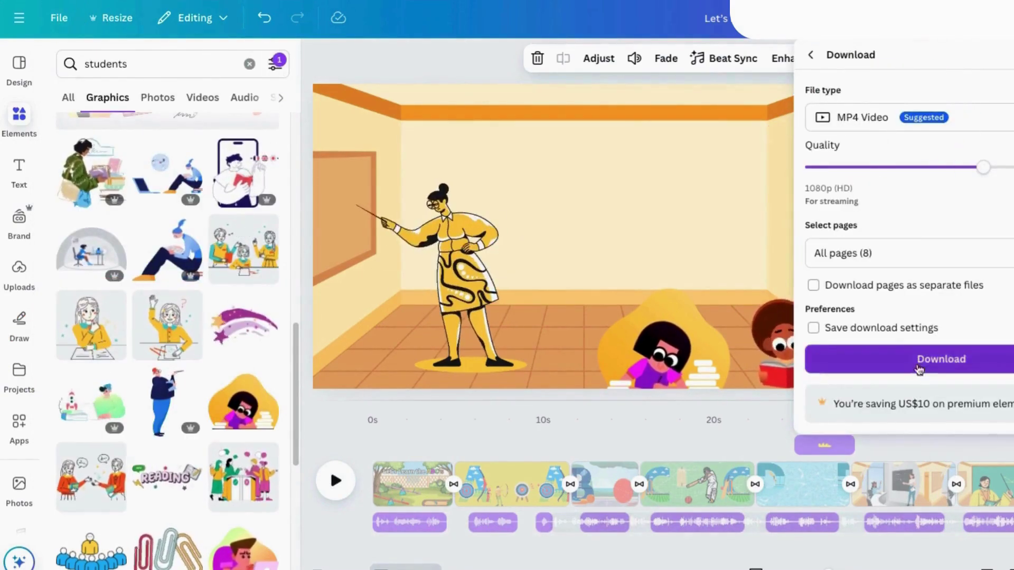
{"action": "left_click", "coordinate": [929, 359]}
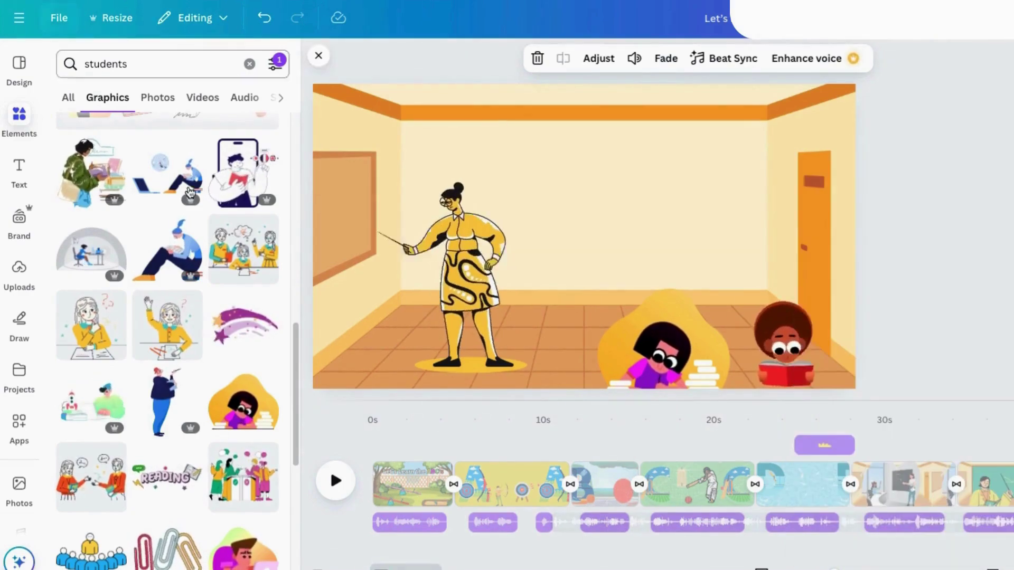
{"action": "left_click", "coordinate": [59, 17]}
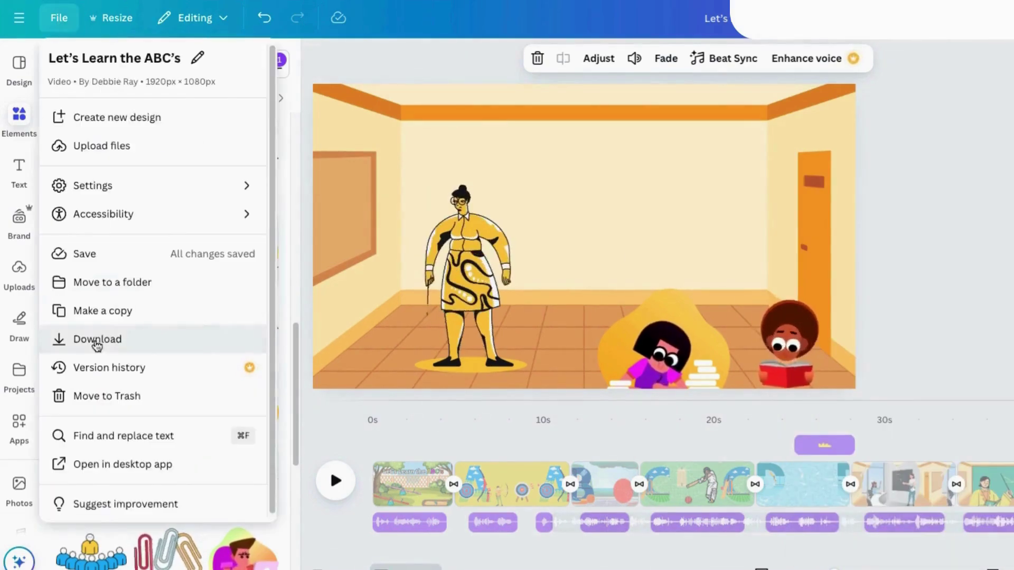
{"action": "left_click", "coordinate": [98, 338]}
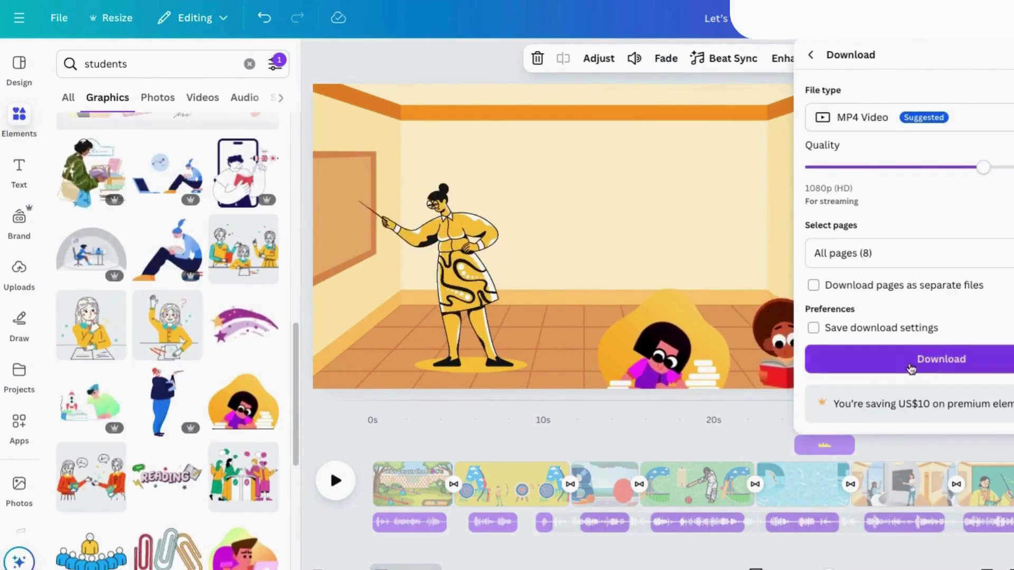
{"action": "left_click", "coordinate": [913, 364]}
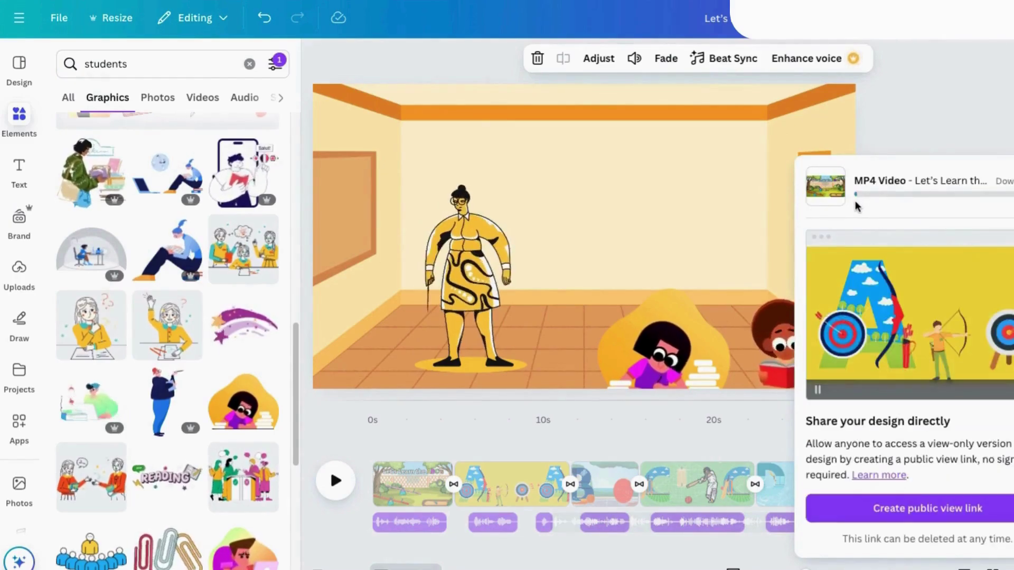